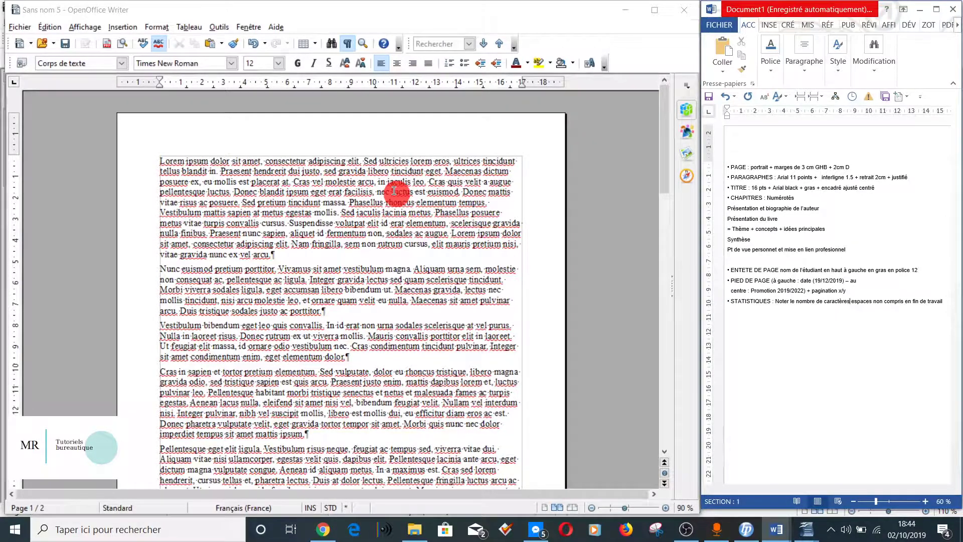
Step: Display the page styles and open the Standard page style's paper format and margin settings for modification
left_click(559, 265)
key("F11")
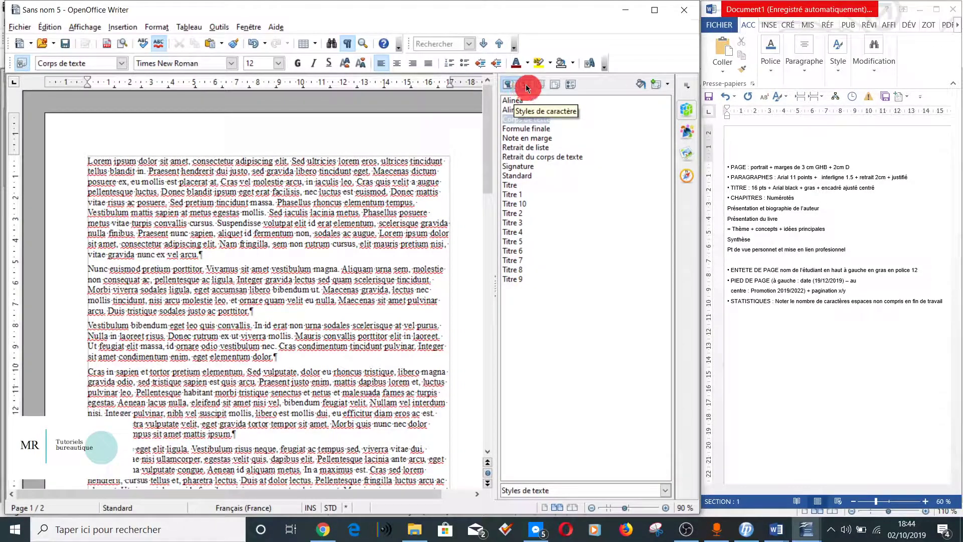
left_click(554, 85)
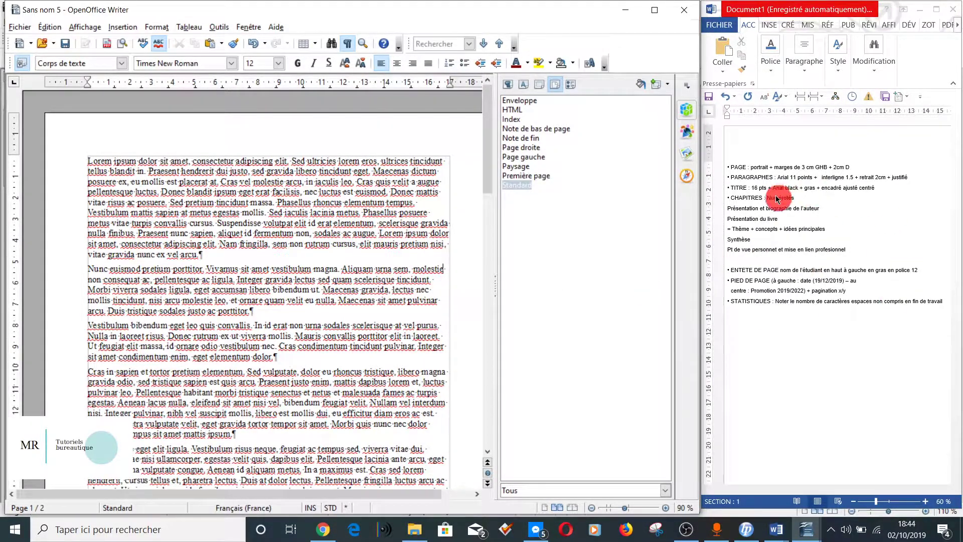
right_click(522, 186)
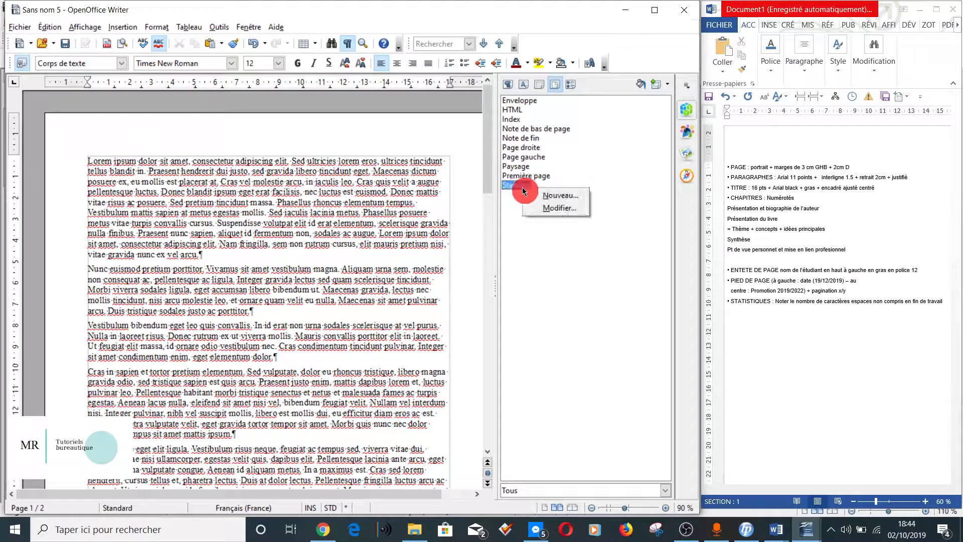
left_click(547, 207)
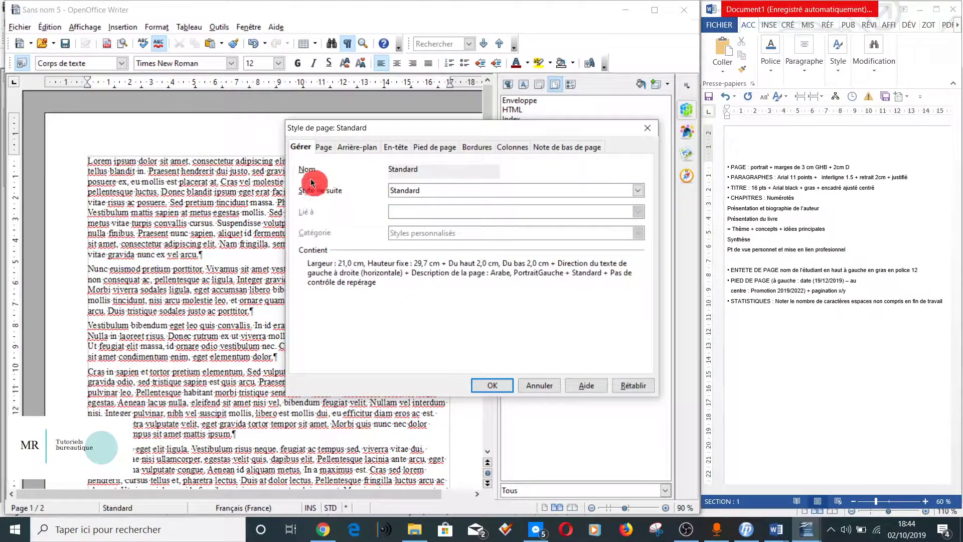
left_click(325, 151)
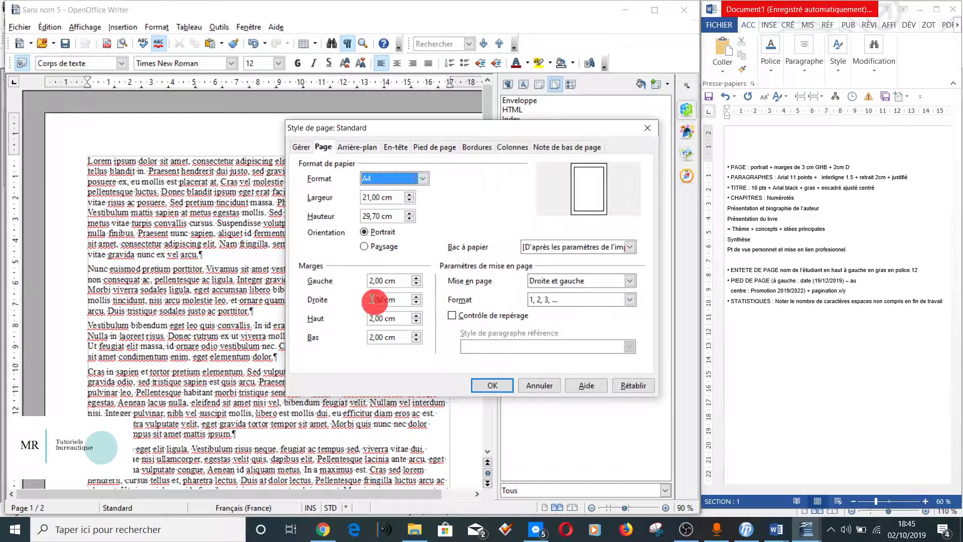
Step: Set the Standard page style's left, top and bottom margins to 3 cm and apply the changes
left_click(384, 281)
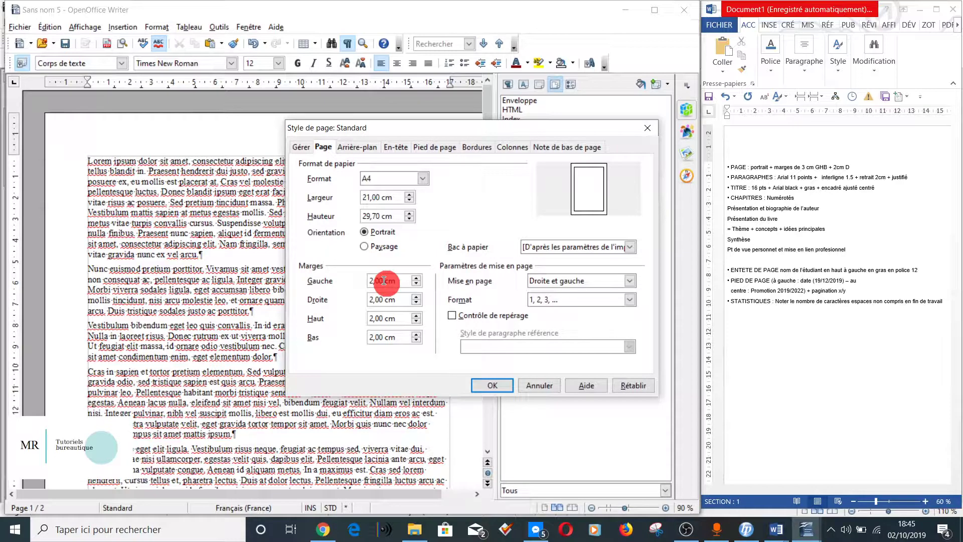
key("BackSpace")
key("BackSpace")
key("BackSpace")
key("BackSpace")
key("BackSpace")
type("3")
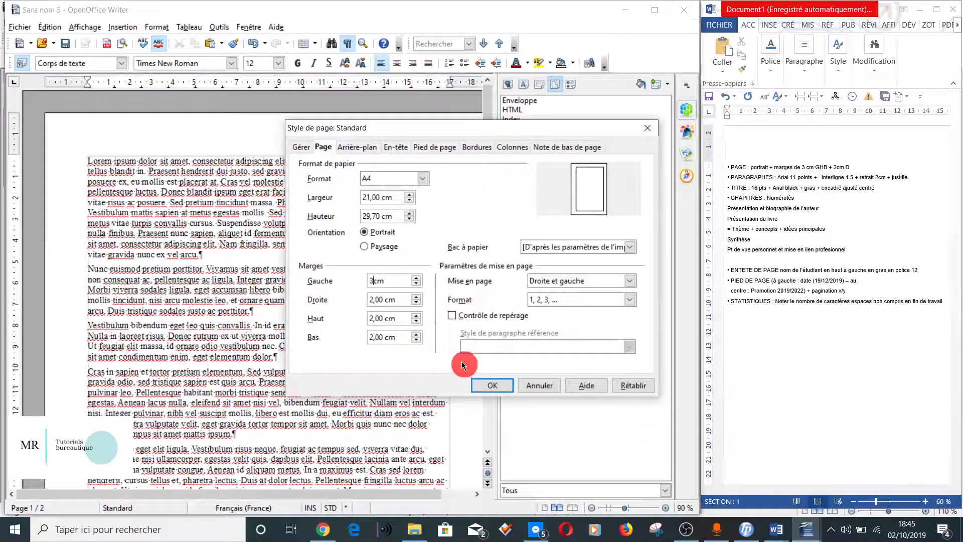
key("Tab")
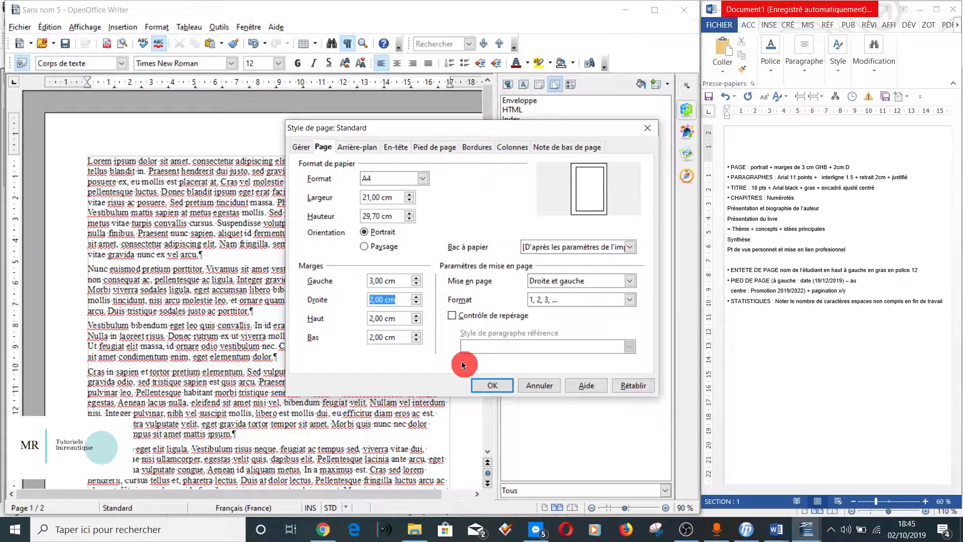
key("Tab")
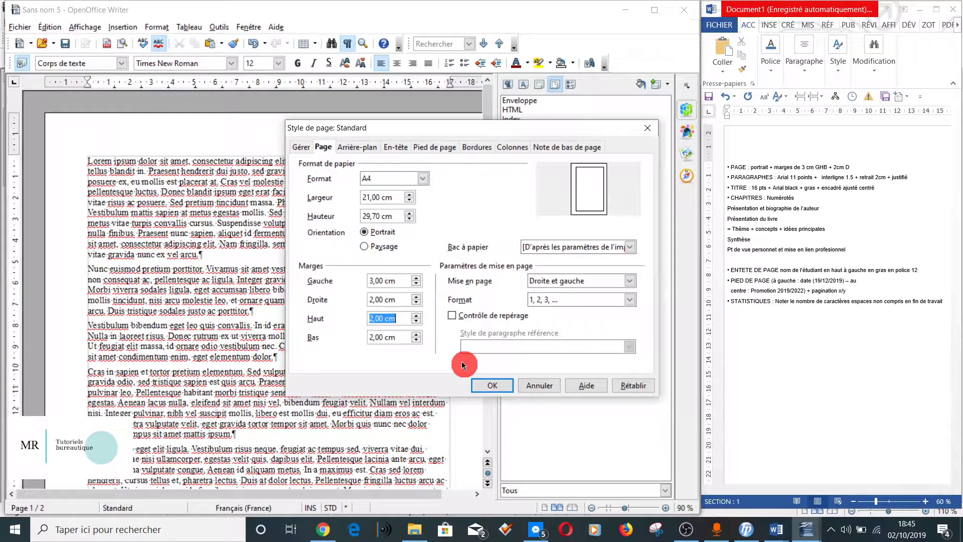
type("3")
key("Tab")
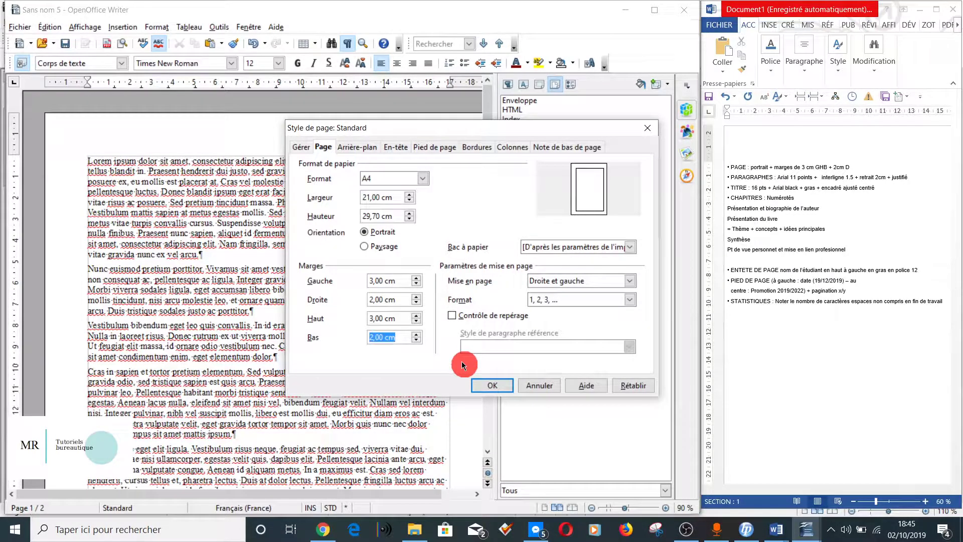
type("3")
key("Tab")
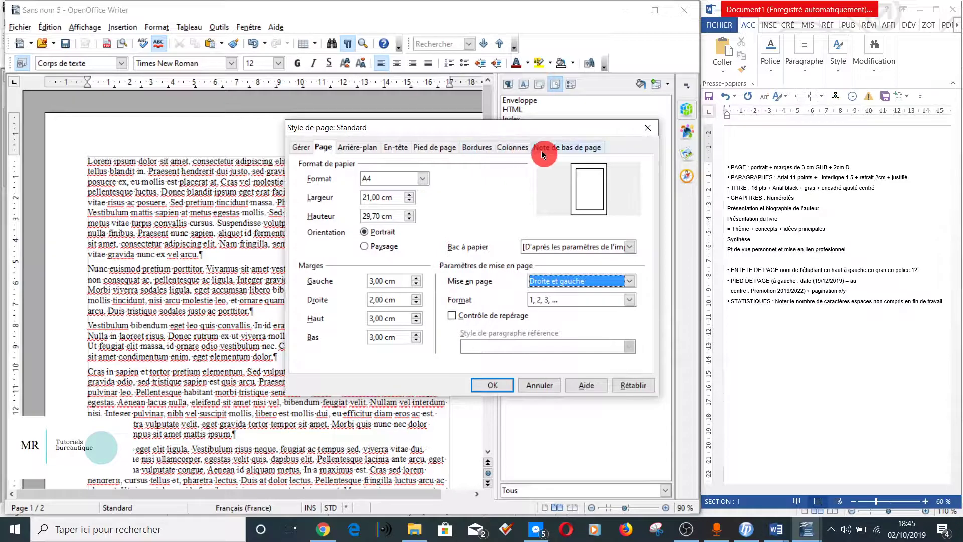
left_click(493, 386)
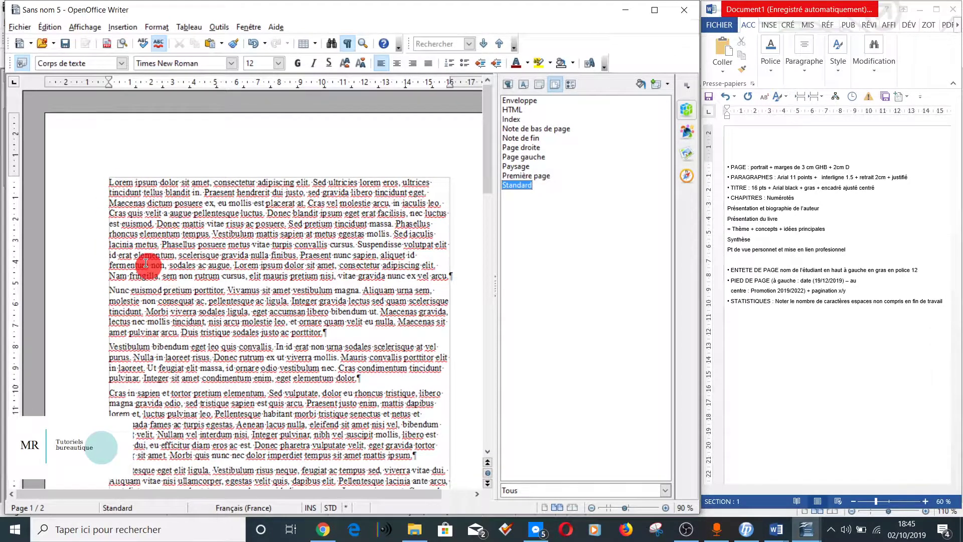
Step: Modify the Corps de texte paragraph style, setting its first-line indent to 2 cm
left_click(111, 187)
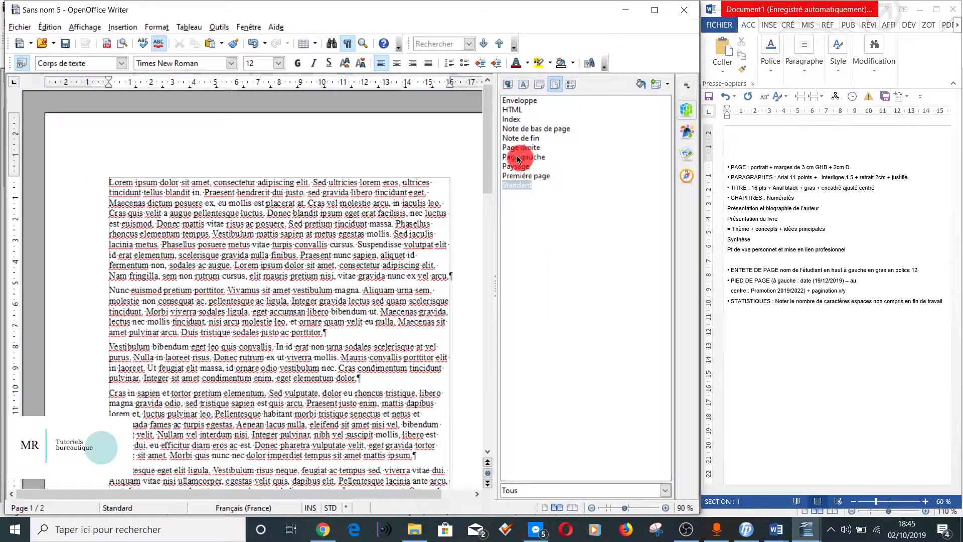
left_click(507, 87)
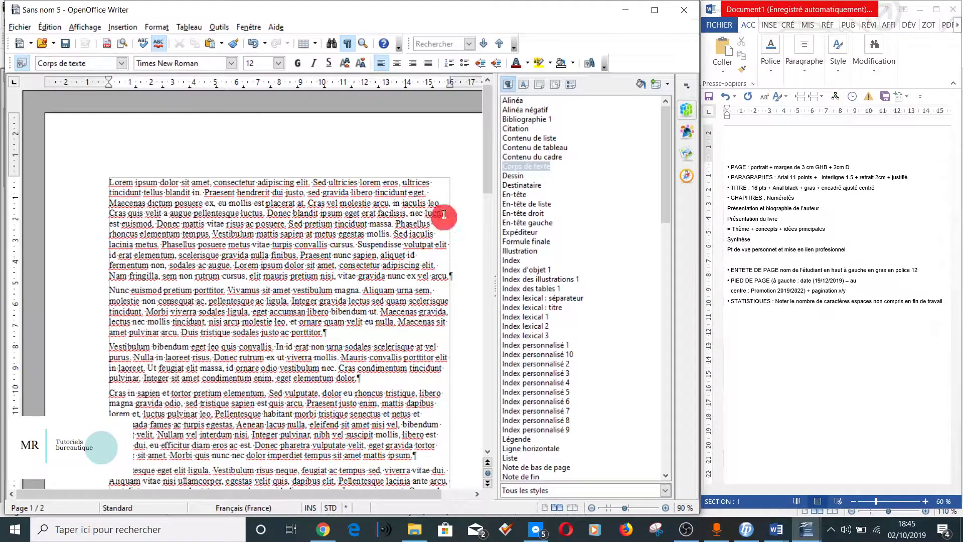
right_click(541, 172)
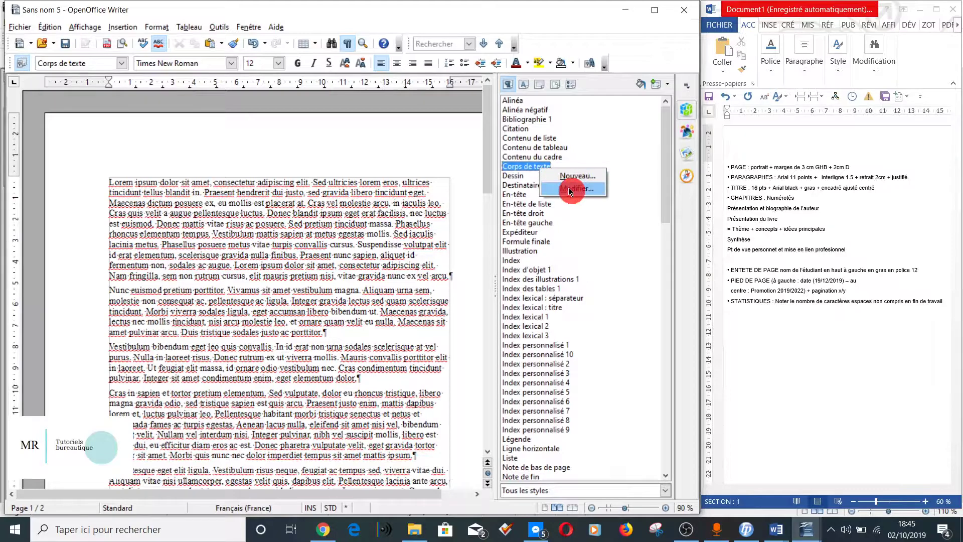
left_click(569, 190)
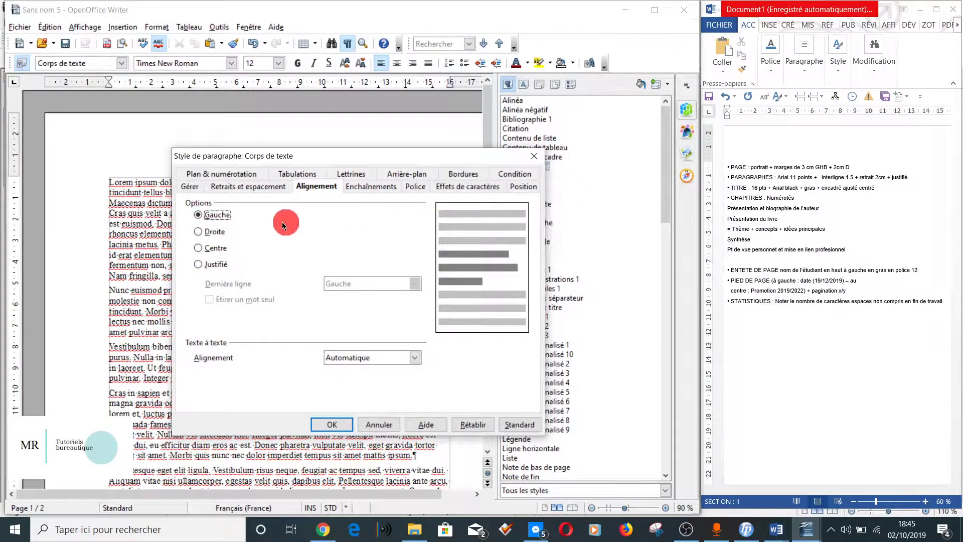
left_click(232, 175)
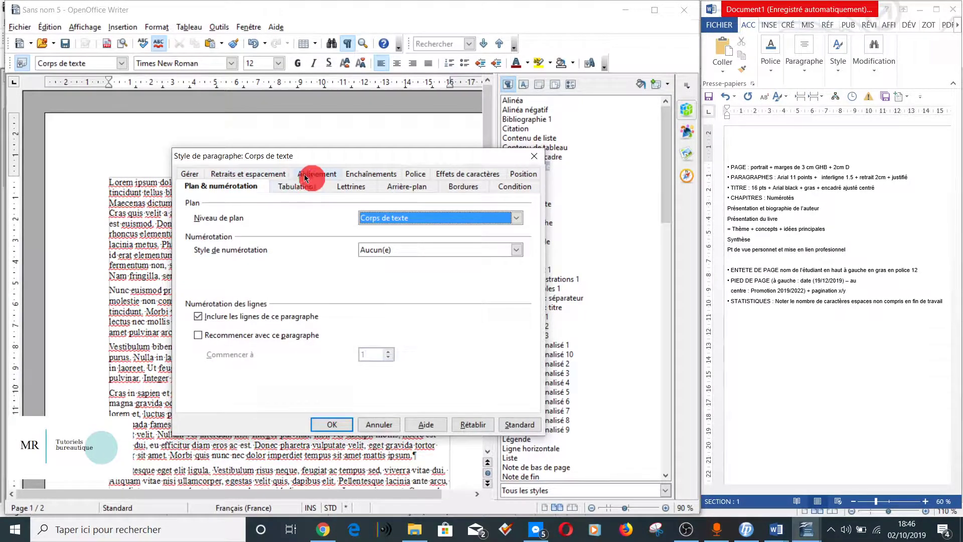
left_click(260, 174)
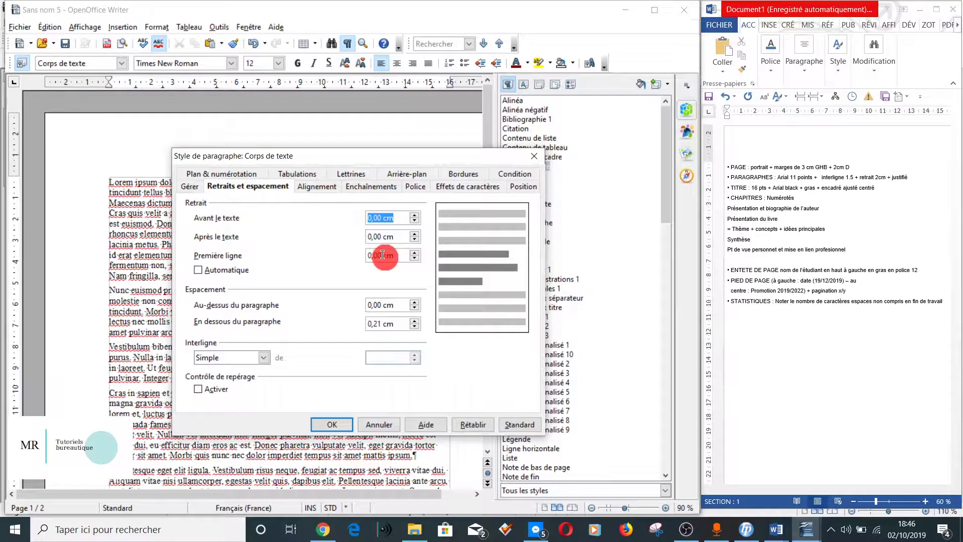
key("Tab")
key("Tab")
type("2")
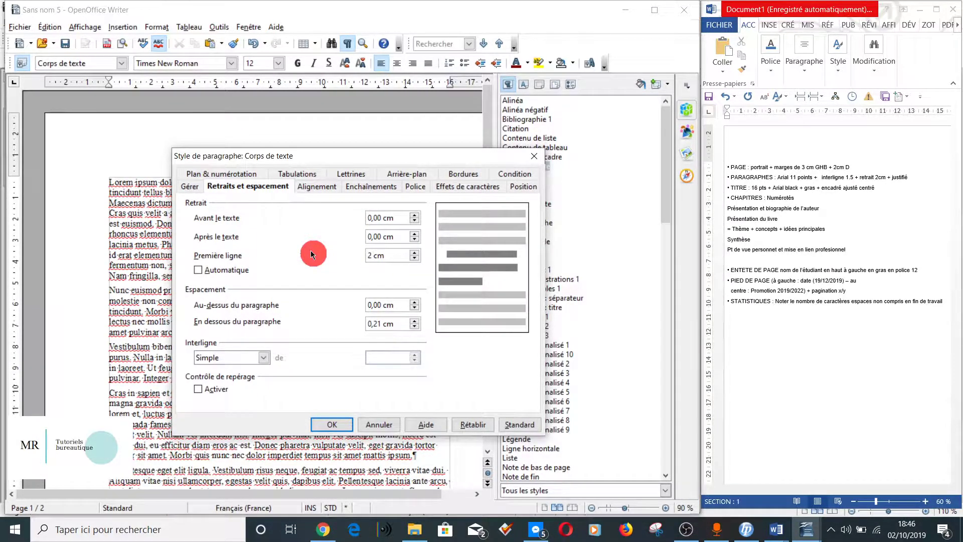
key("Tab")
Step: Set the Corps de texte spacing above and below paragraphs to 0,20 cm and the line spacing to 1,5 ligne
left_click(382, 306)
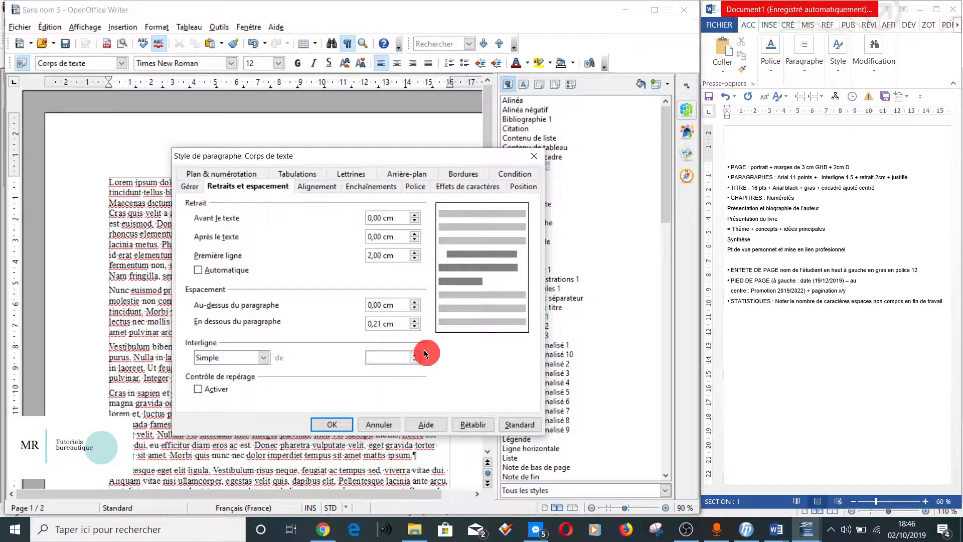
key("BackSpace")
key("BackSpace")
type("20")
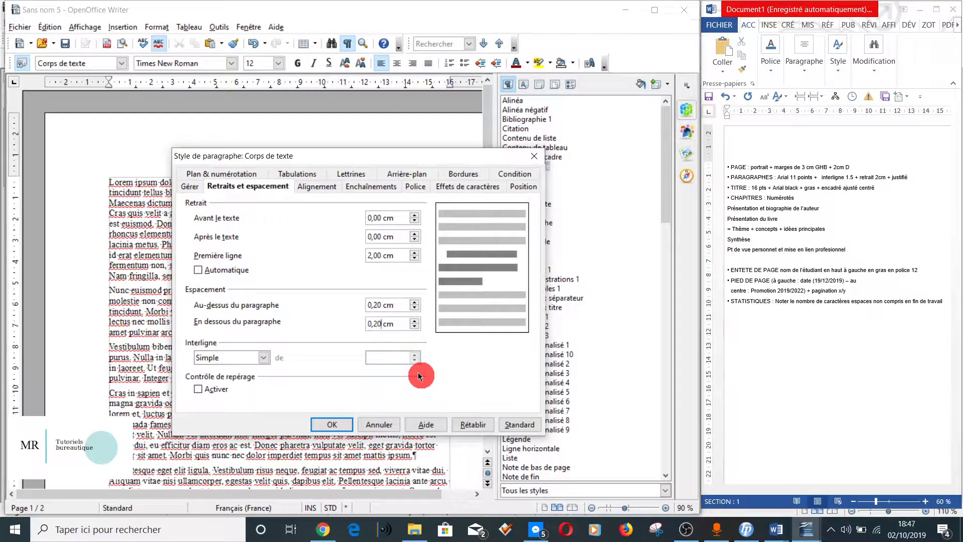
left_click(264, 358)
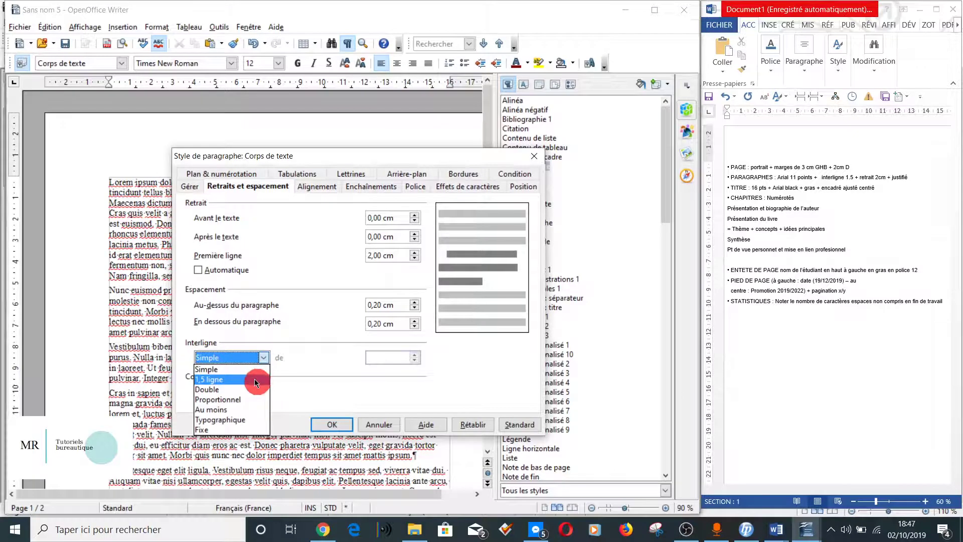
left_click(254, 379)
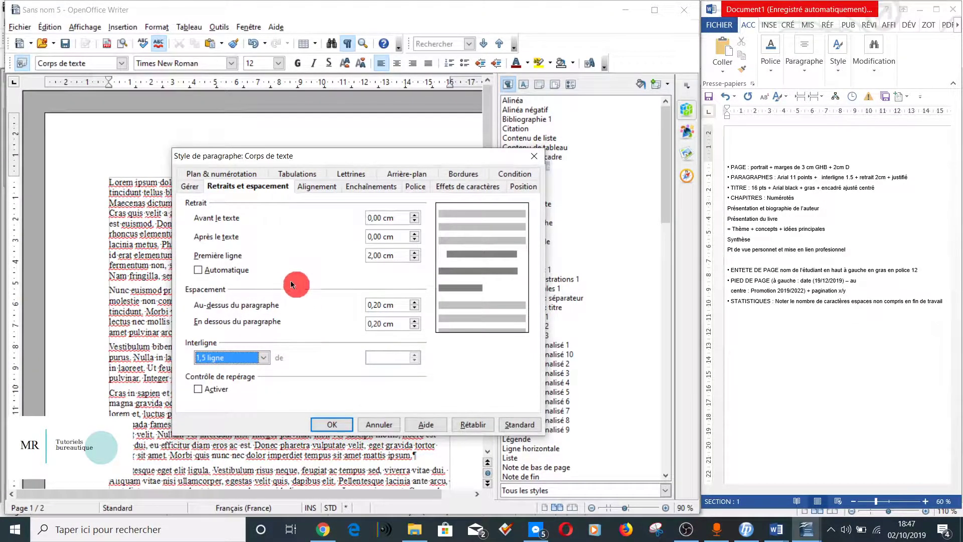
Step: Set the Corps de texte style's alignment to Justifié, comparing it with Gauche in the preview
left_click(311, 187)
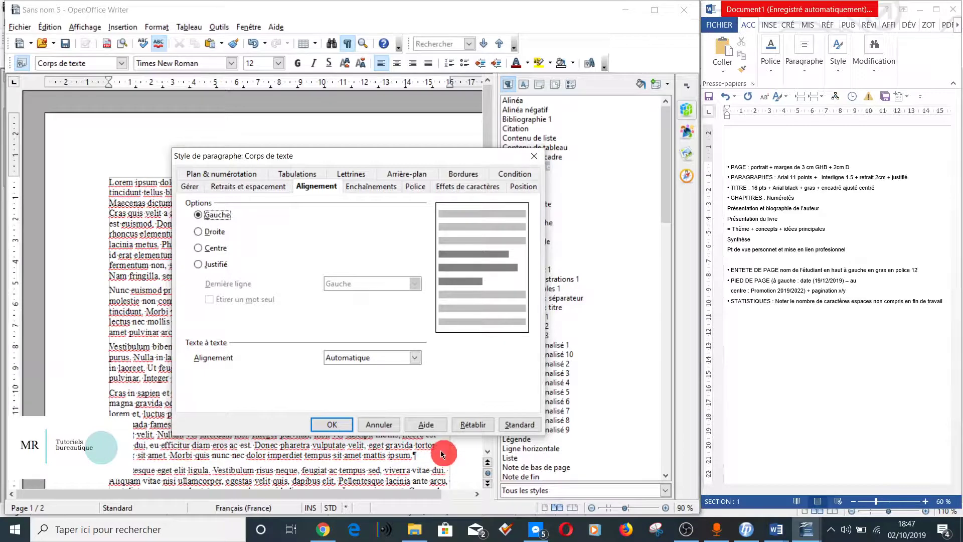
left_click(211, 269)
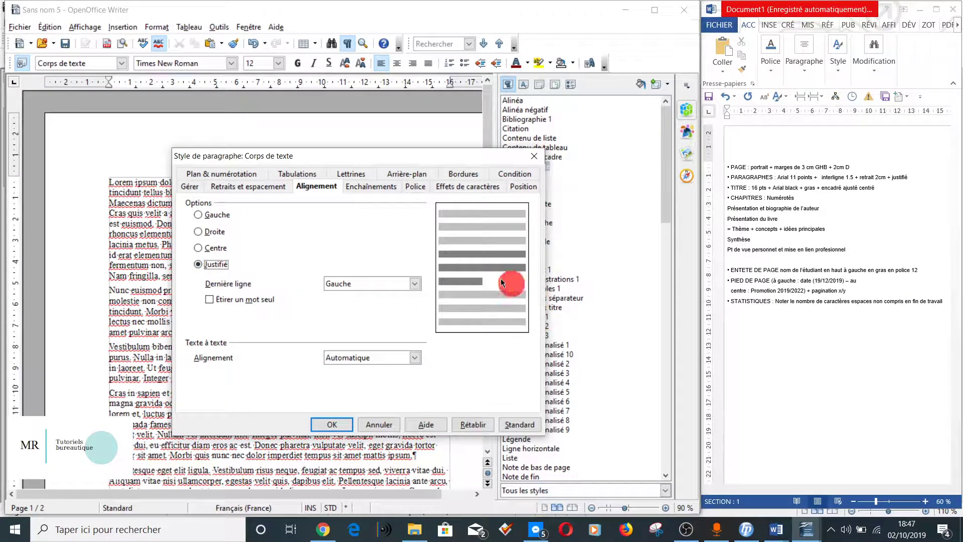
left_click(220, 219)
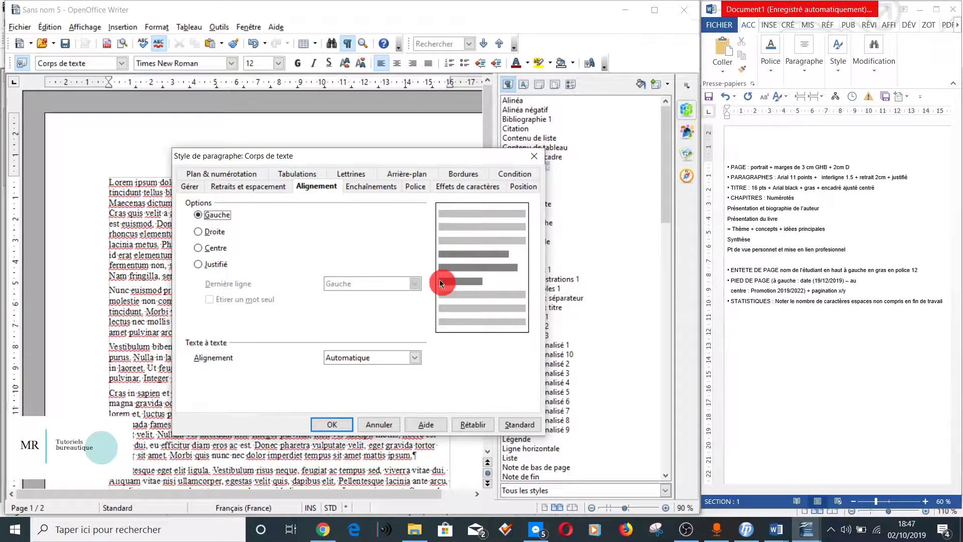
left_click(221, 264)
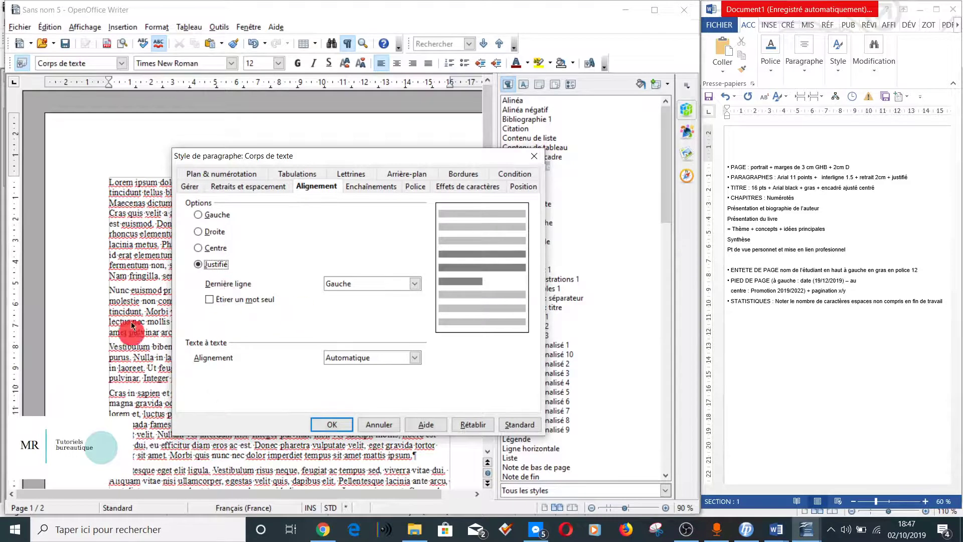
Step: Set the Corps de texte style's font to Arial at 11 pt
left_click(416, 189)
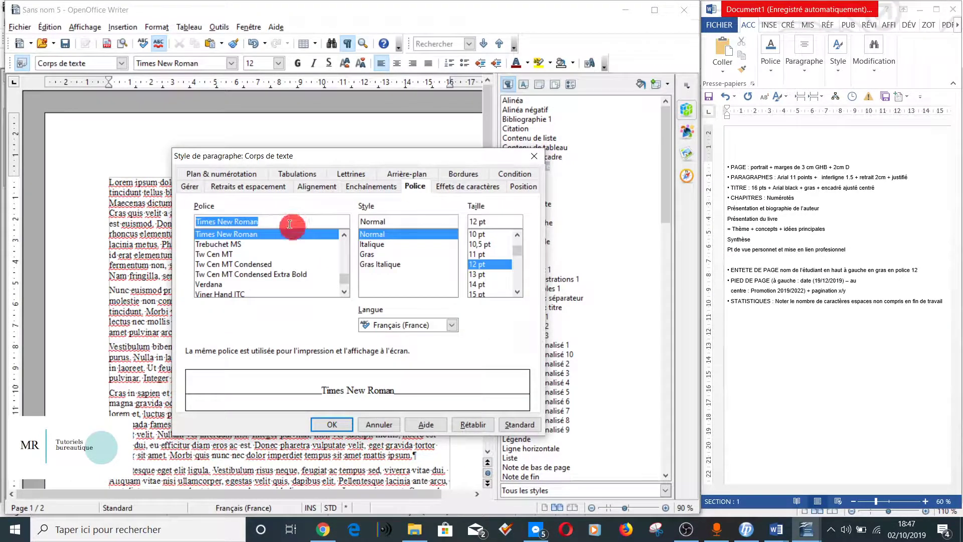
type("Arial")
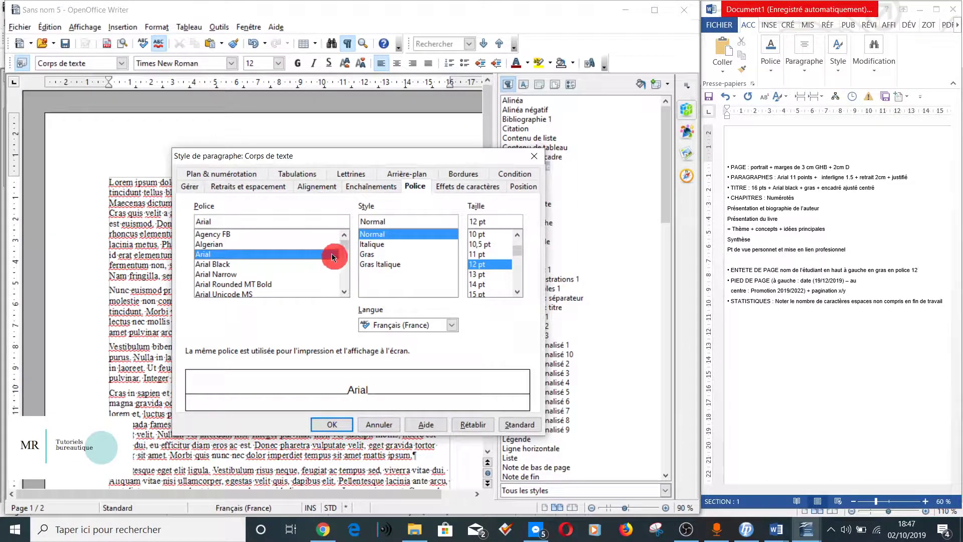
left_click(477, 254)
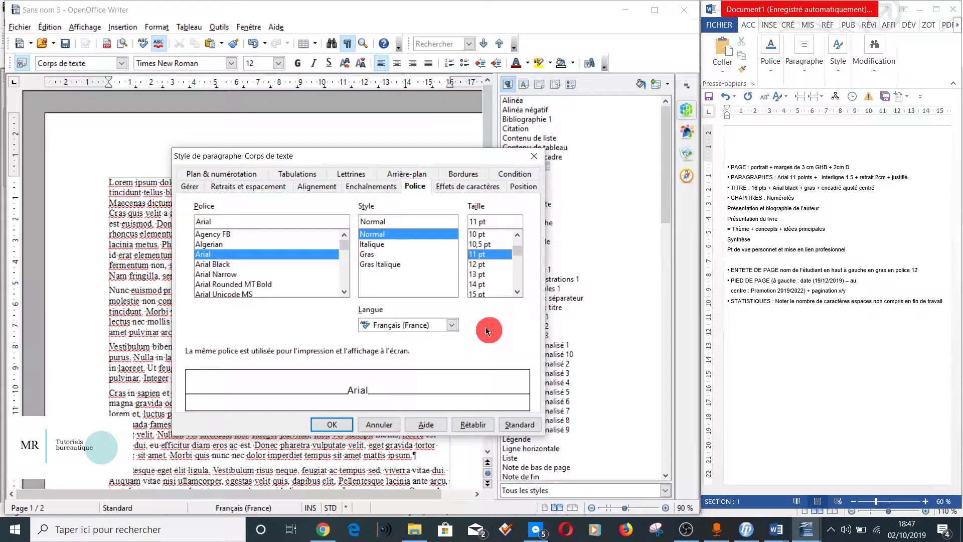
Step: Check the character effects, position, numbering and alignment settings, and apply the Corps de texte style changes
left_click(475, 190)
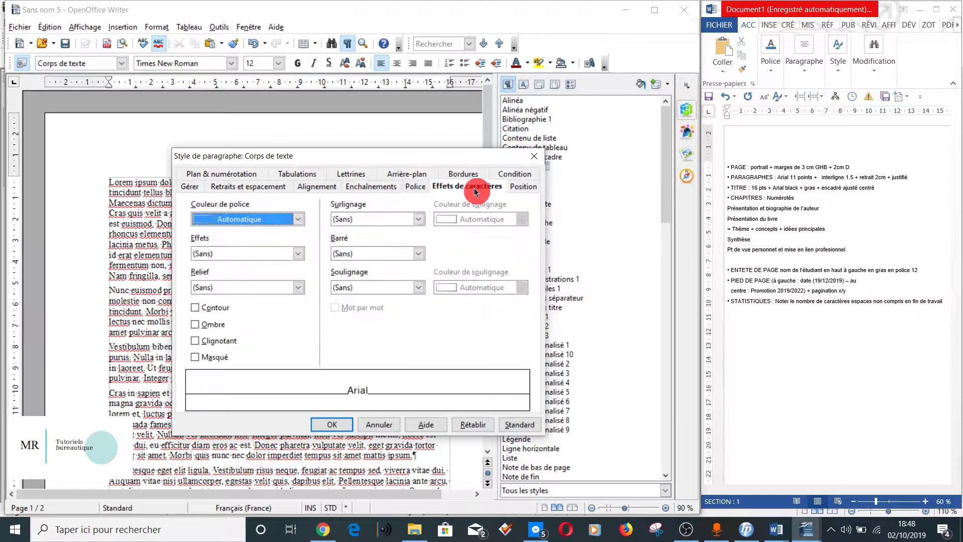
left_click(519, 189)
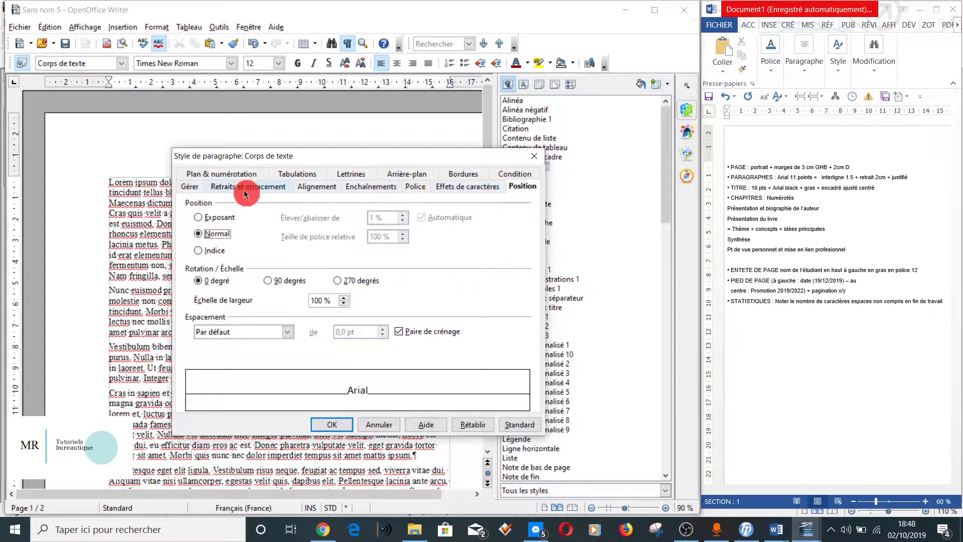
left_click(195, 176)
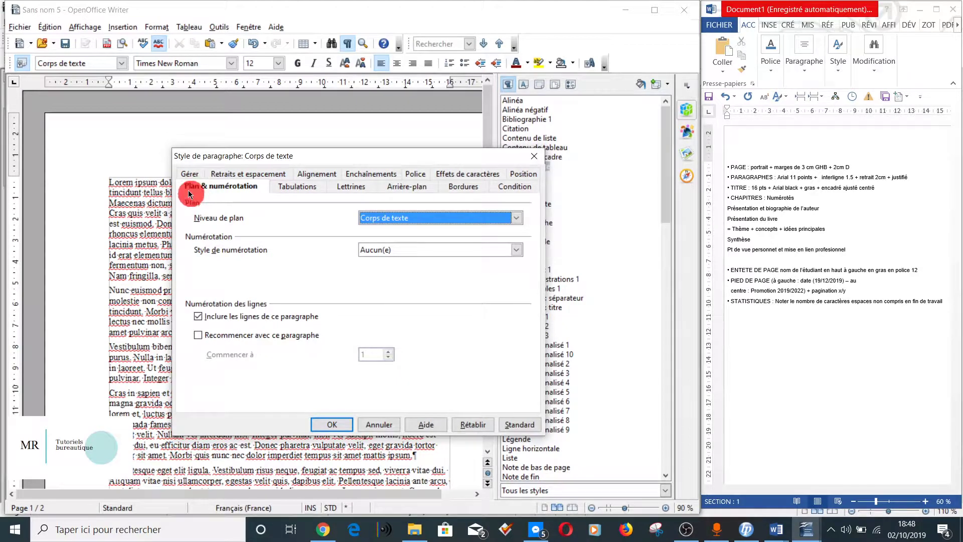
left_click(296, 189)
left_click(313, 174)
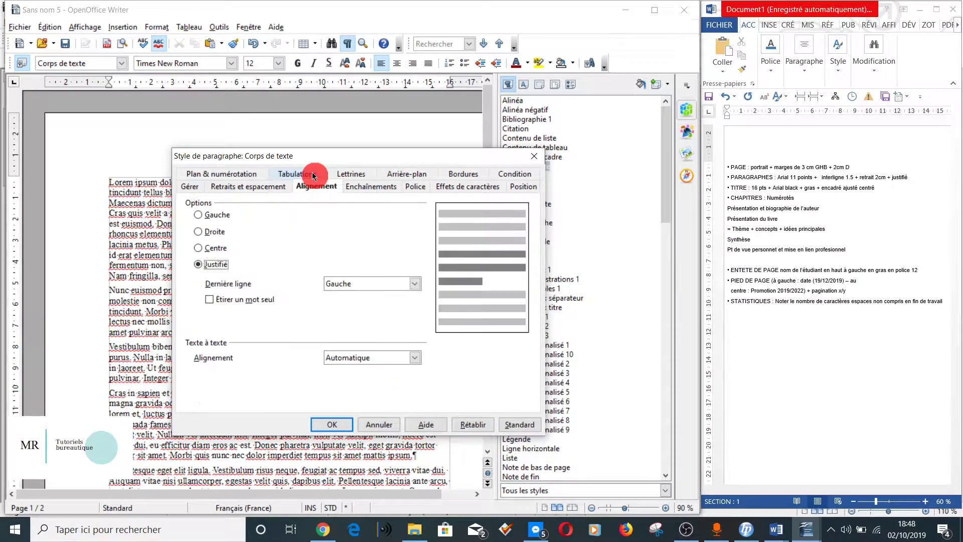
left_click(331, 425)
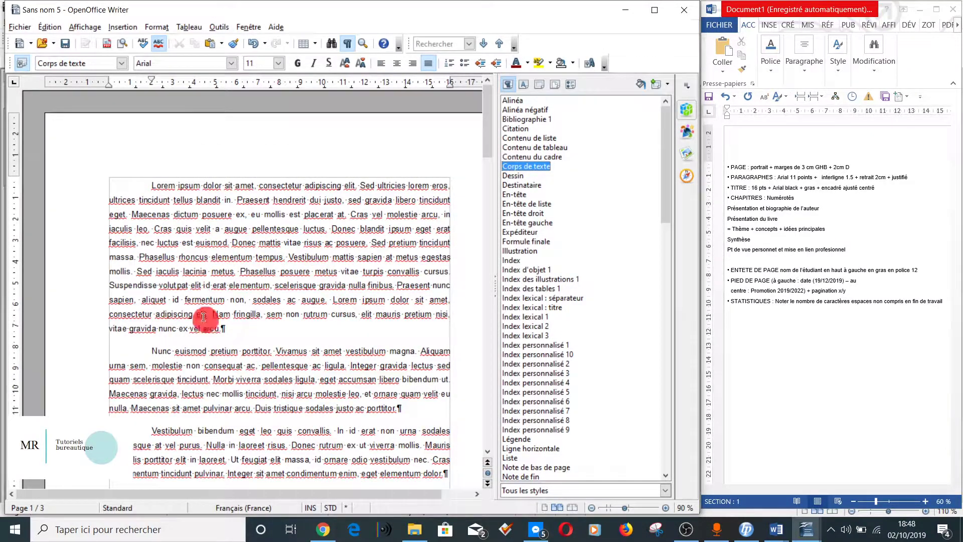
Step: Review the formatted body text and insert an empty paragraph above the first Lorem ipsum paragraph
scroll(281, 294, "down", 5)
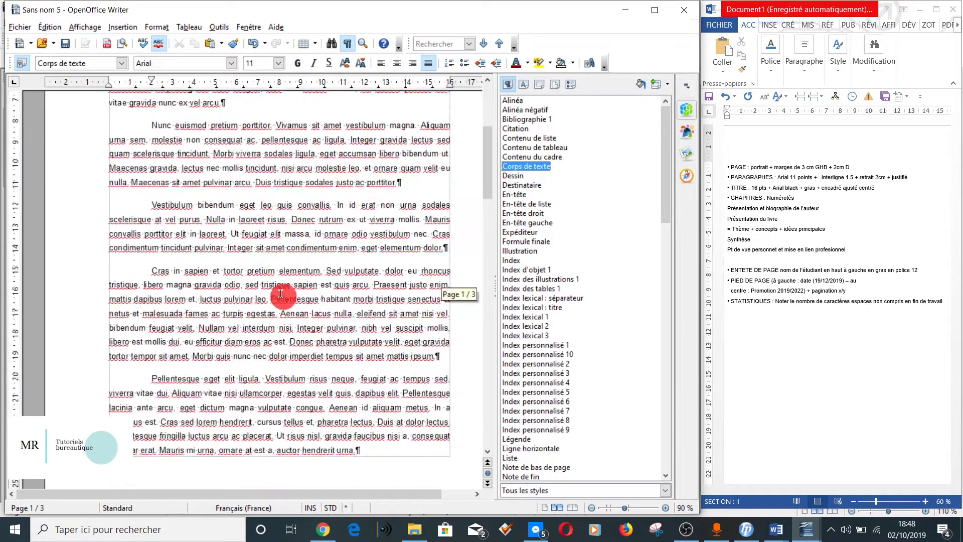
scroll(280, 294, "down", 3)
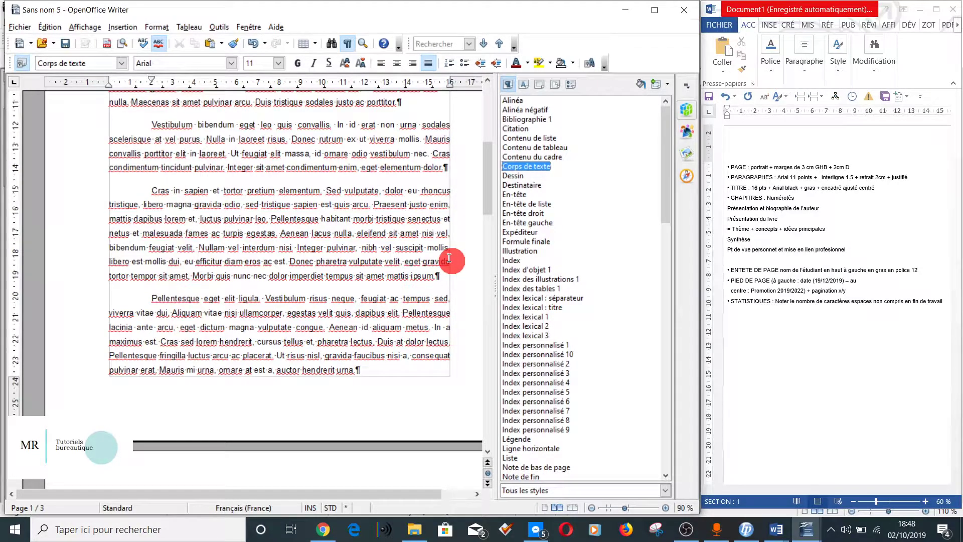
scroll(220, 287, "up", 1)
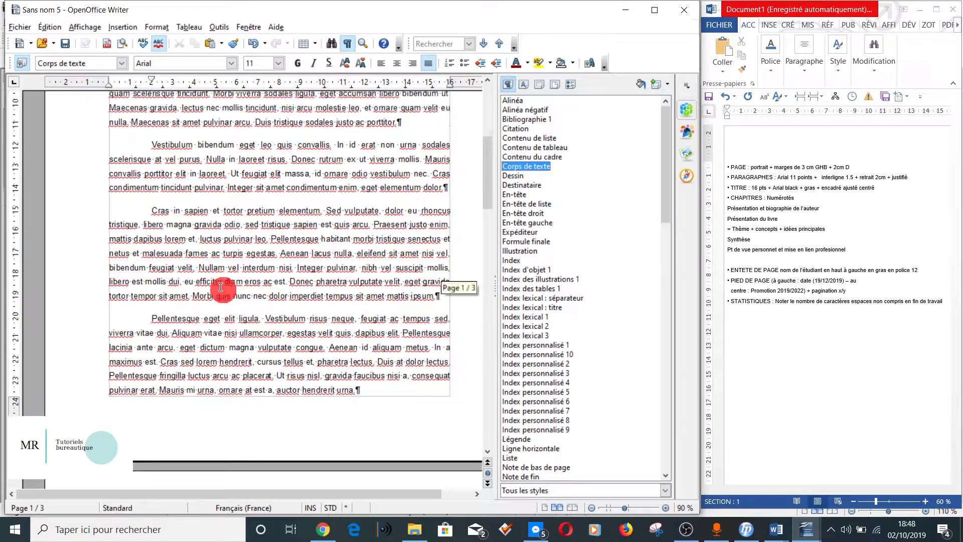
scroll(220, 287, "up", 6)
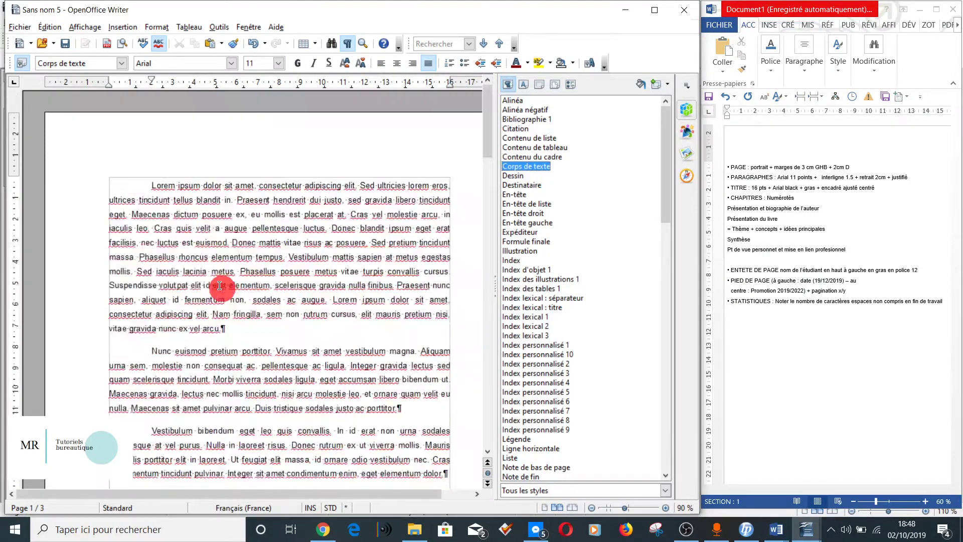
scroll(220, 286, "down", 4)
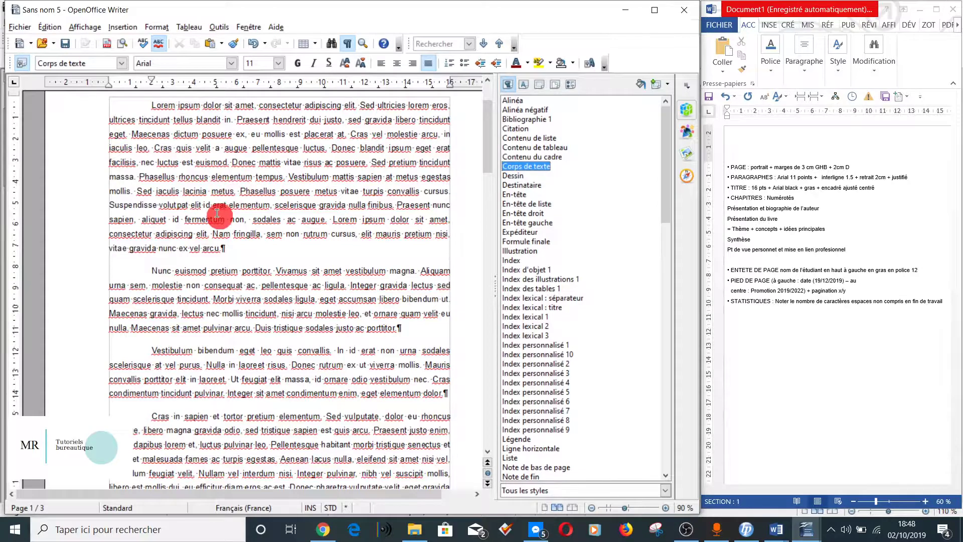
scroll(215, 214, "up", 2)
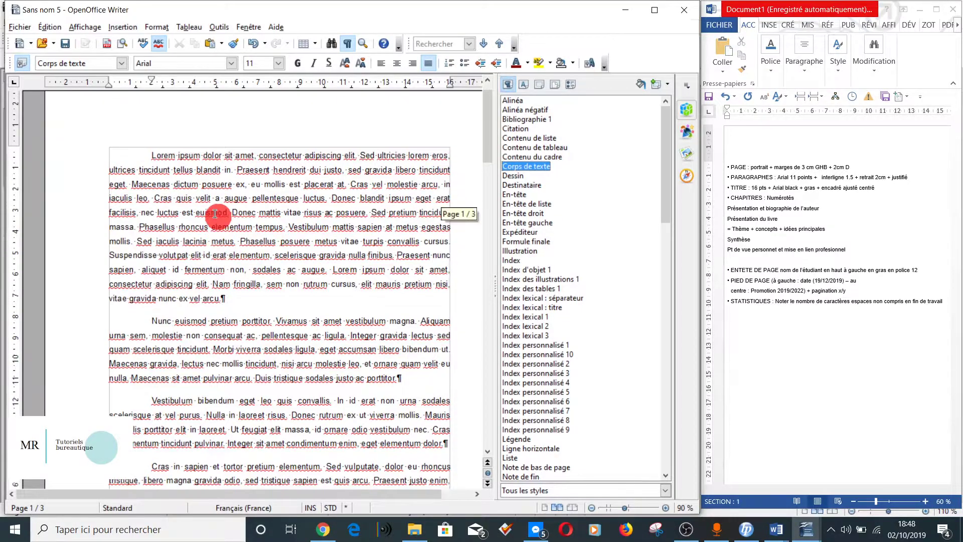
left_click(151, 155)
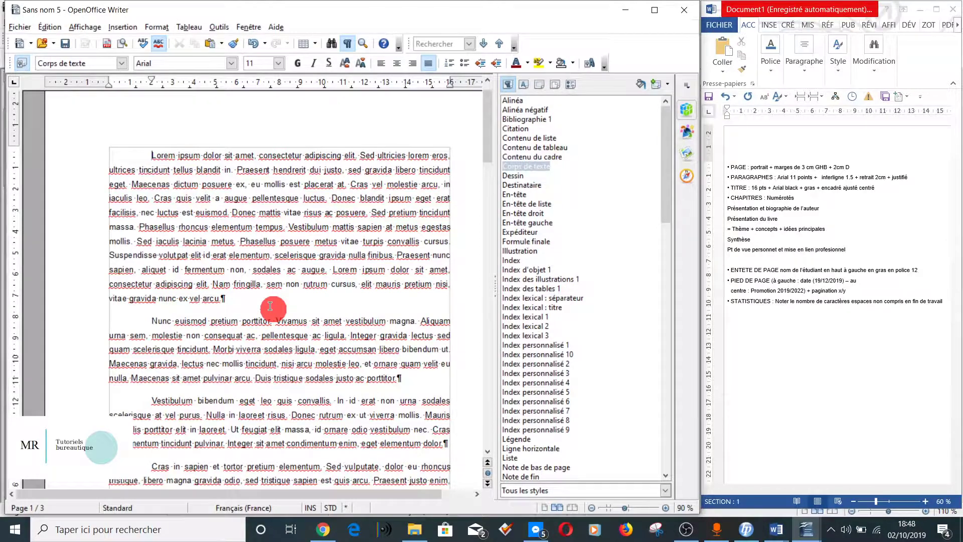
key("Return")
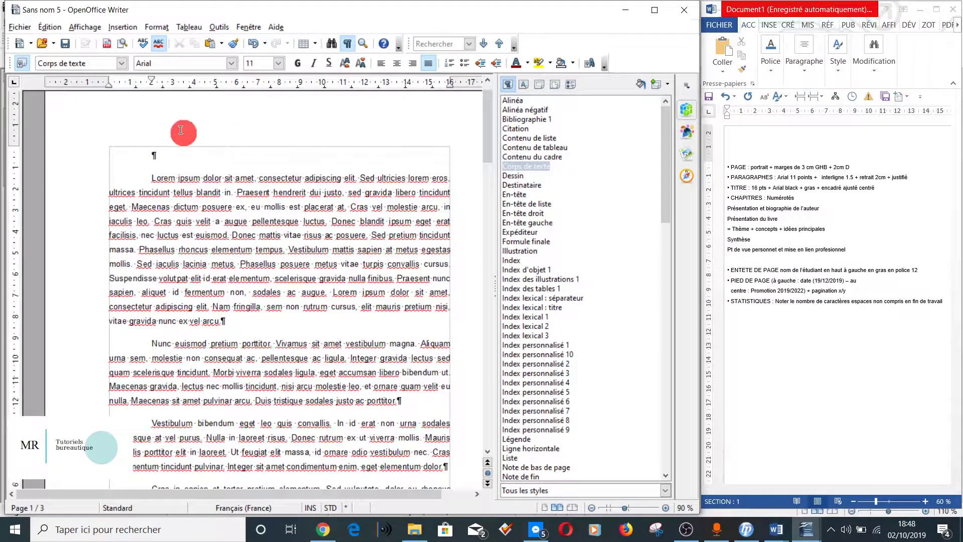
left_click(172, 157)
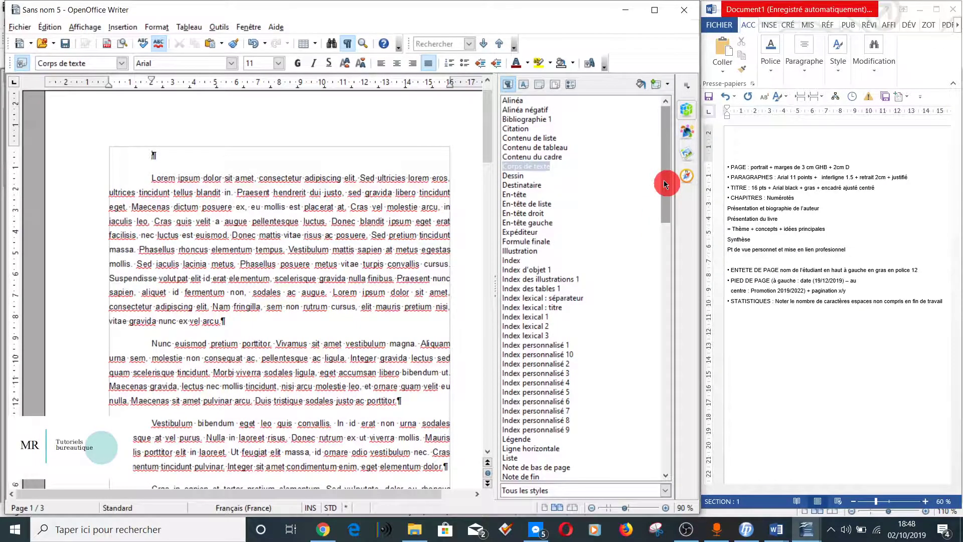
Step: Modify the Titre paragraph style to use Arial Black at 16 pt with Centre alignment
left_click_drag(665, 185, 682, 421)
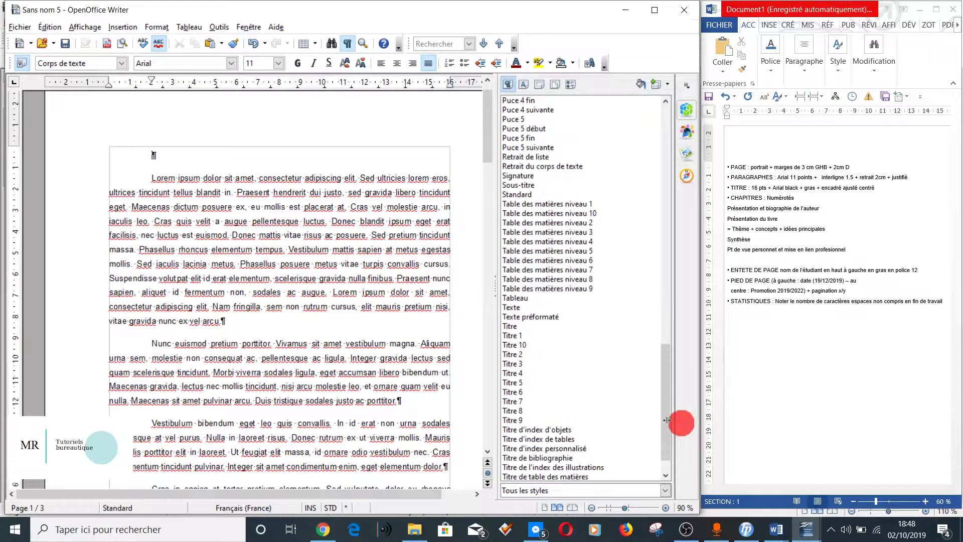
left_click(516, 329)
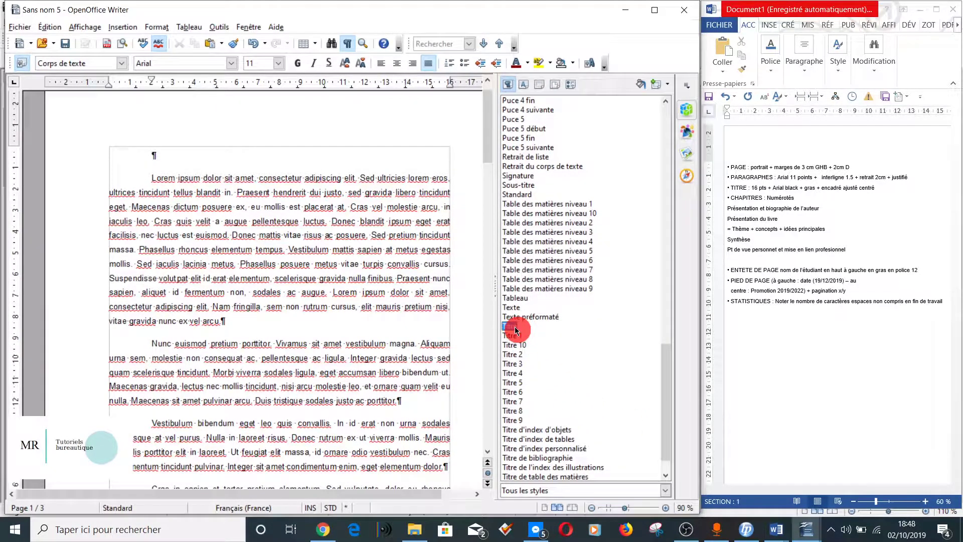
right_click(516, 330)
left_click(546, 347)
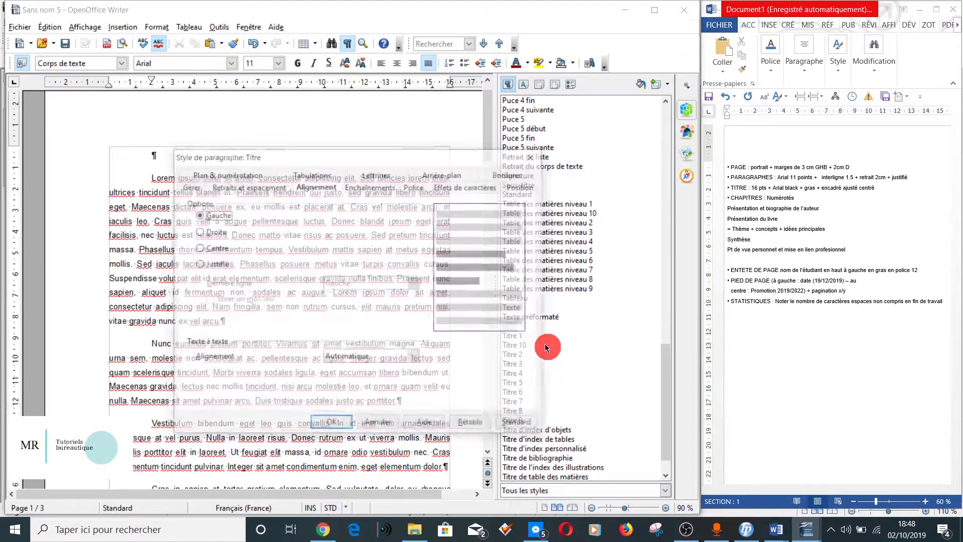
left_click(416, 187)
left_click(231, 246)
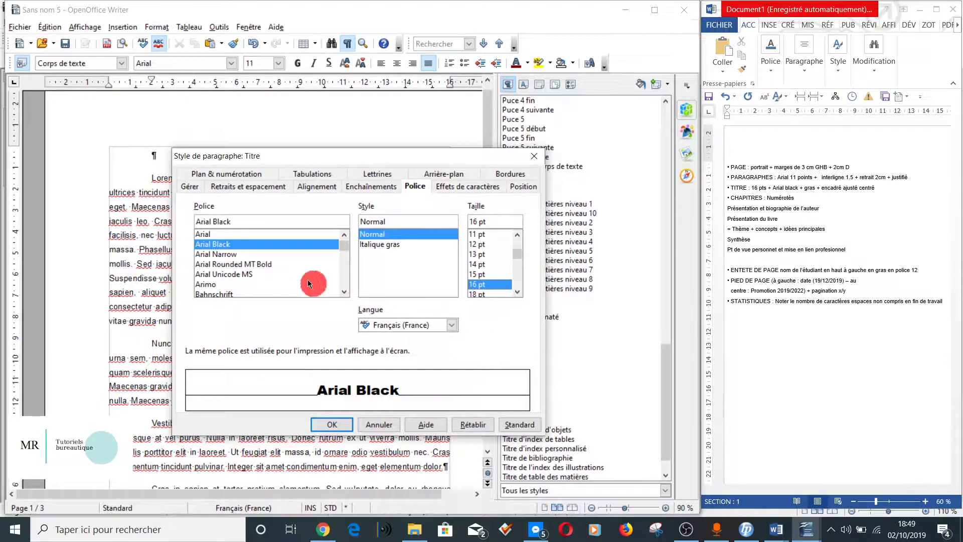
left_click(327, 187)
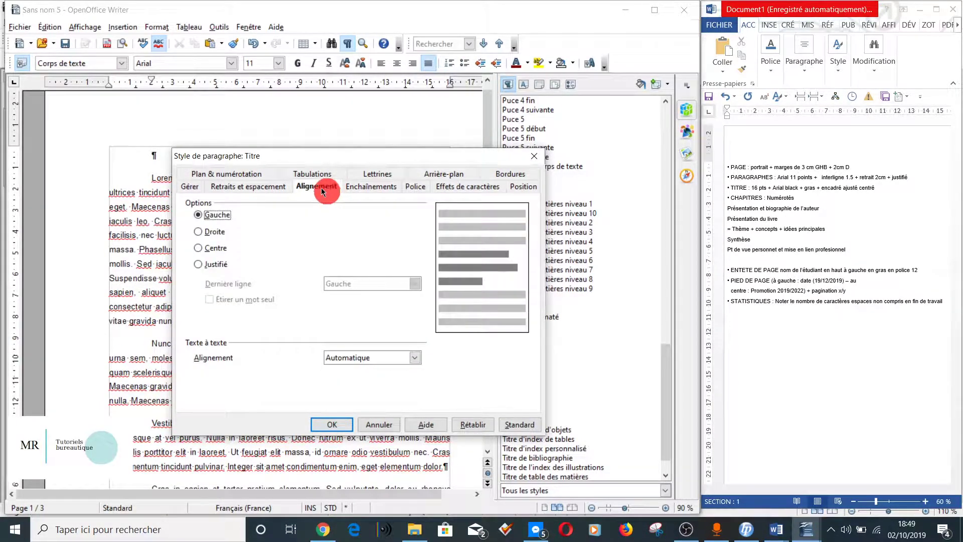
left_click(226, 251)
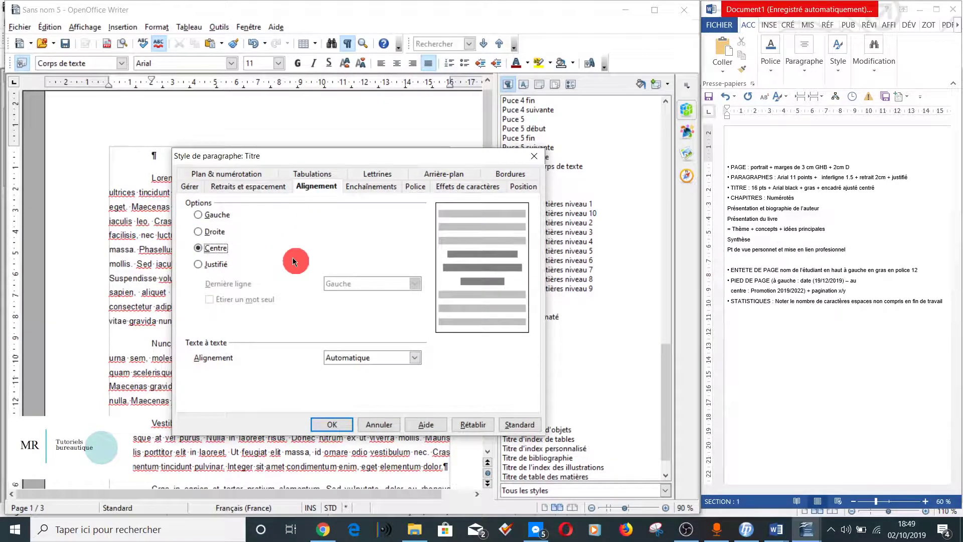
Step: Set the Titre style's spacing above and below the paragraph to 0,20 cm and check its alignment
left_click(255, 191)
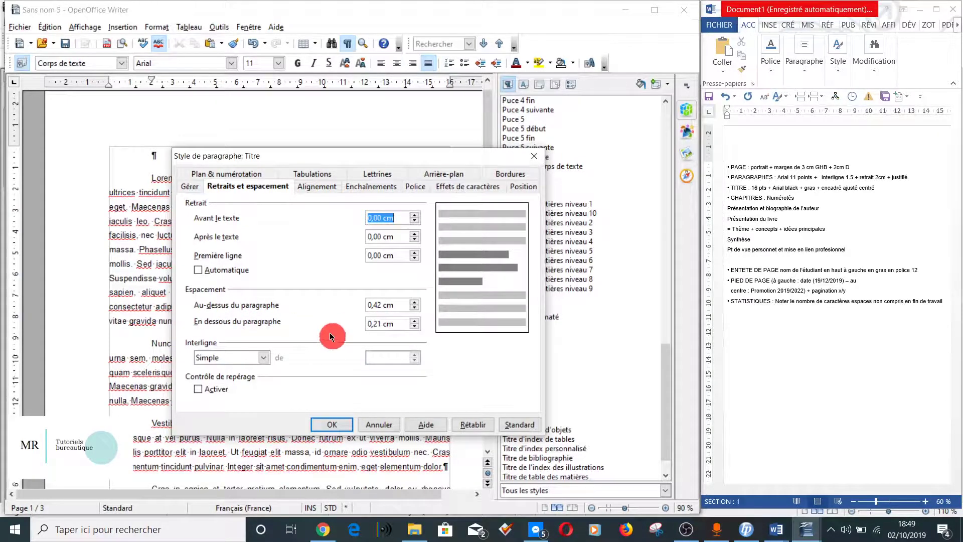
left_click(381, 306)
key("BackSpace")
key("BackSpace")
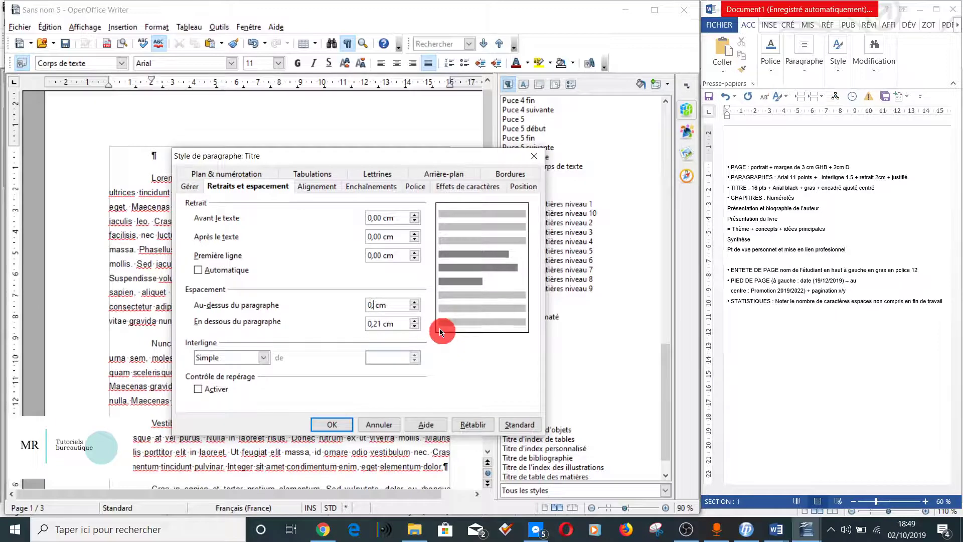
type("20")
left_click(395, 323)
key("BackSpace")
type("0")
left_click(320, 189)
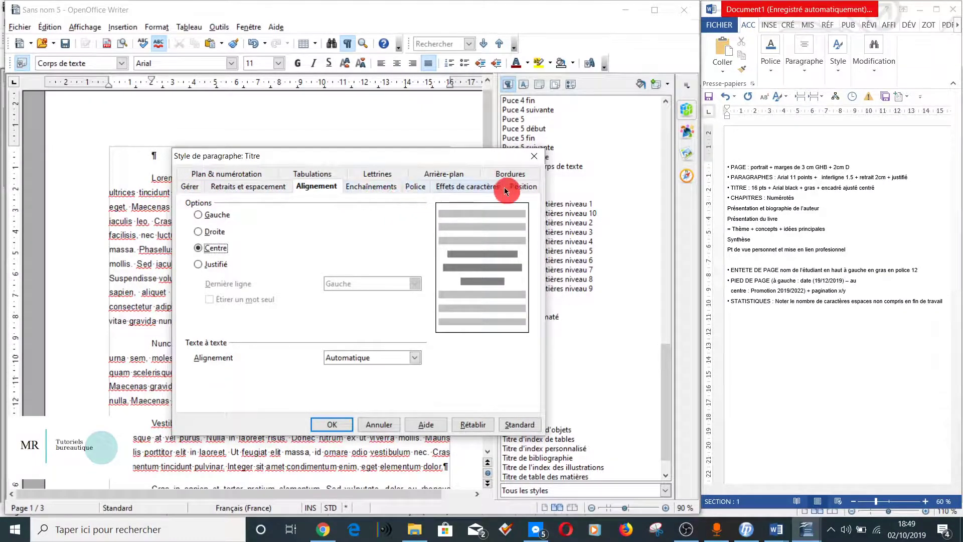
Step: Give the Titre style a full 1,00 pt black box border without merging with the next paragraph, and apply the style changes
left_click(514, 175)
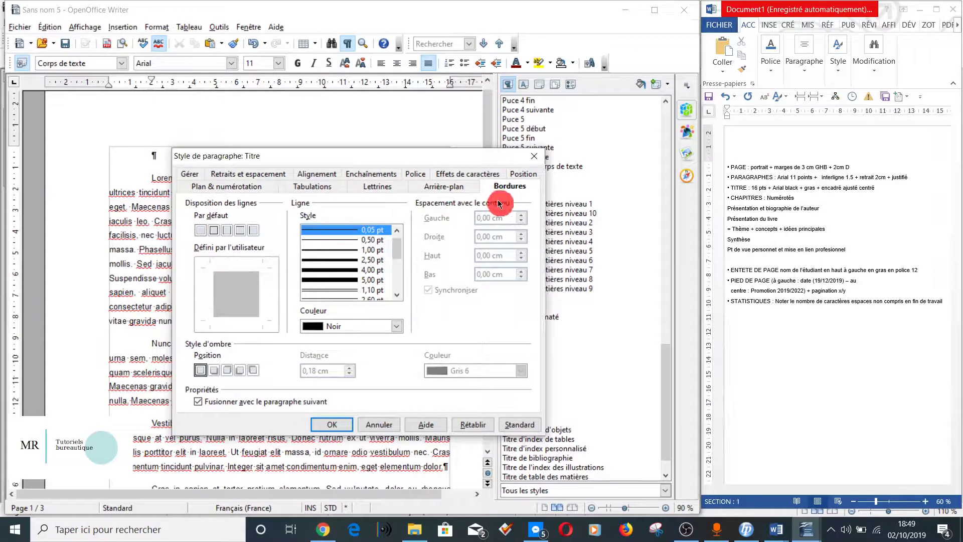
left_click(214, 231)
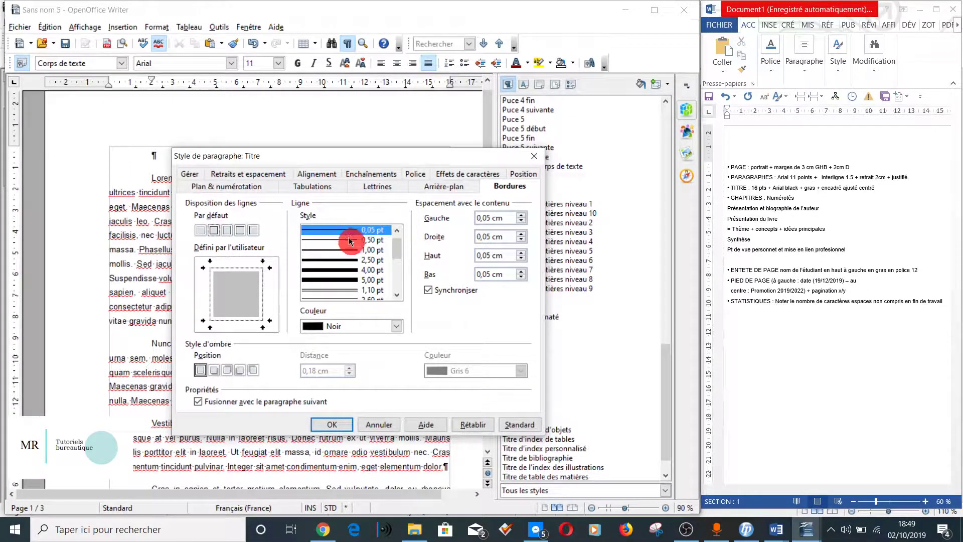
left_click(341, 251)
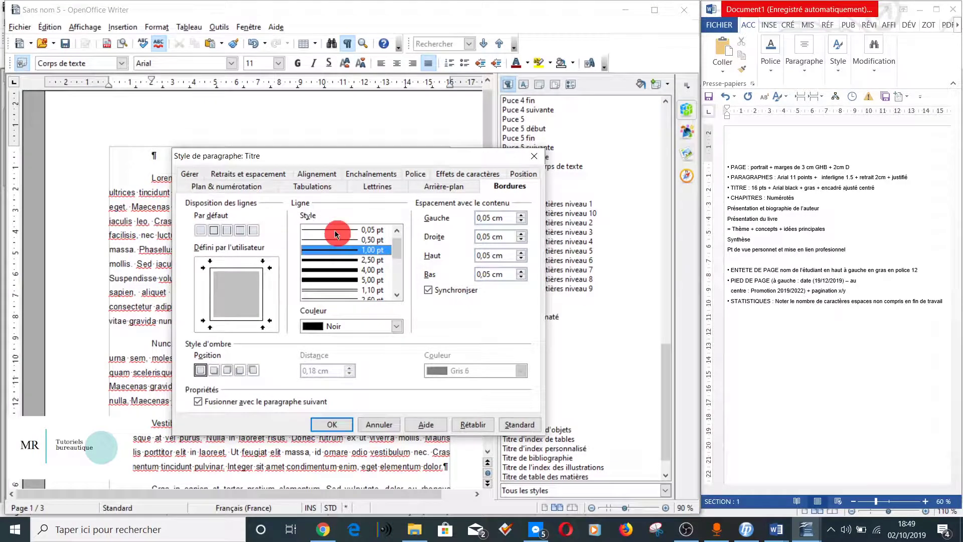
scroll(346, 246, "up", 1)
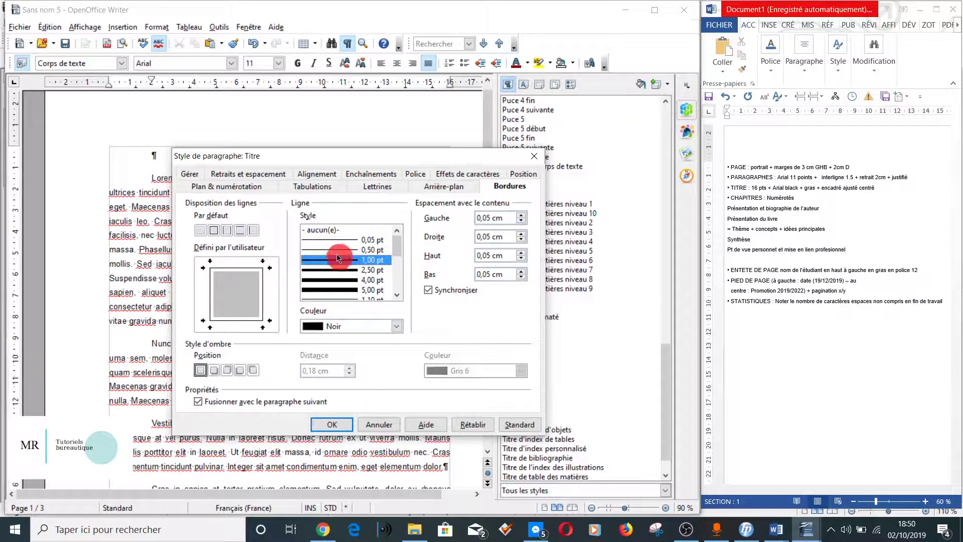
left_click(199, 403)
left_click(200, 403)
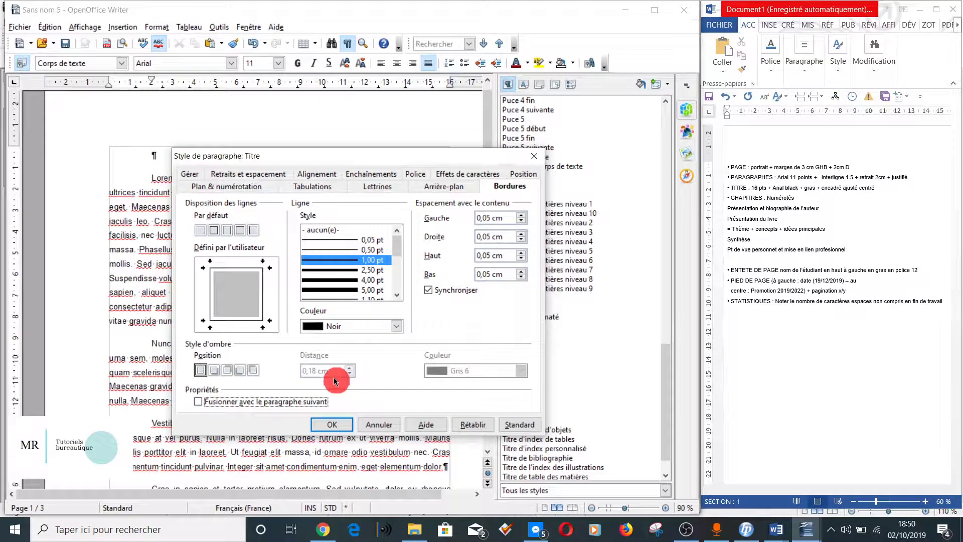
left_click(344, 425)
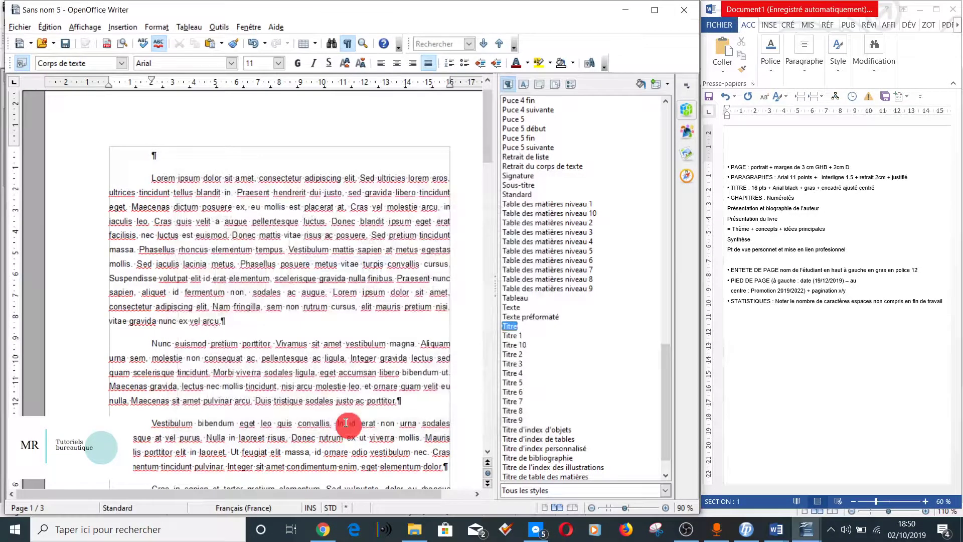
Step: Apply the Titre style to the empty first paragraph and enter the title "Fiche de lecture"
double_click(516, 330)
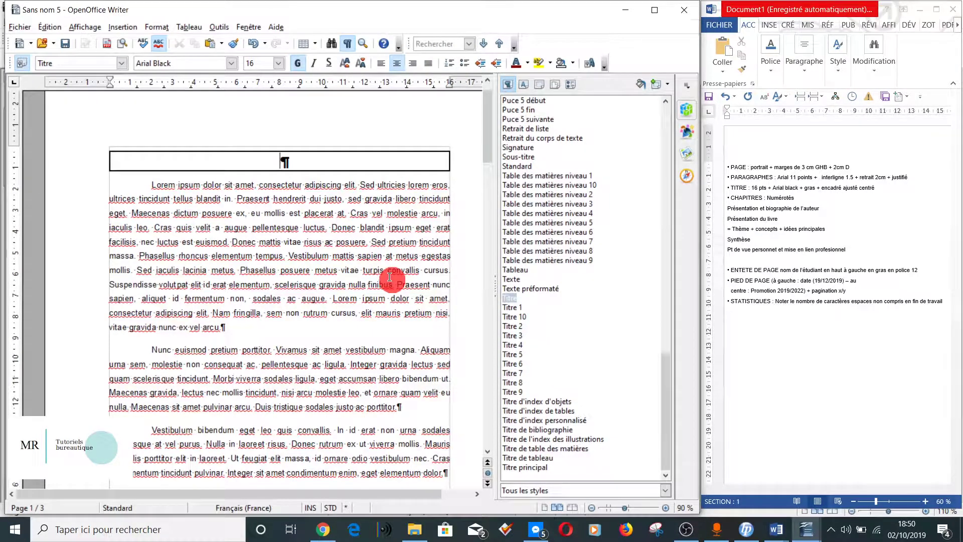
type("Fiche de lecture")
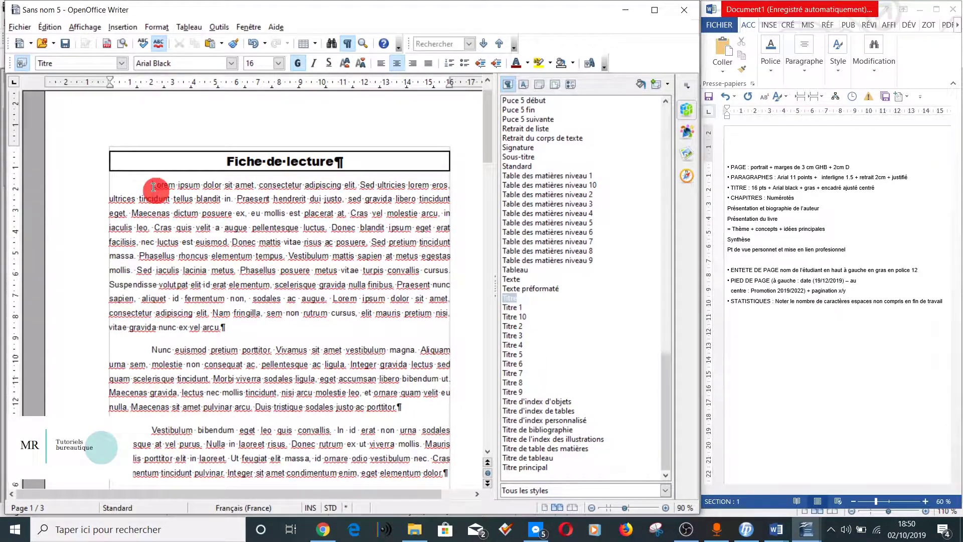
Step: Insert two empty paragraphs between the title and the first body paragraph
left_click(252, 275)
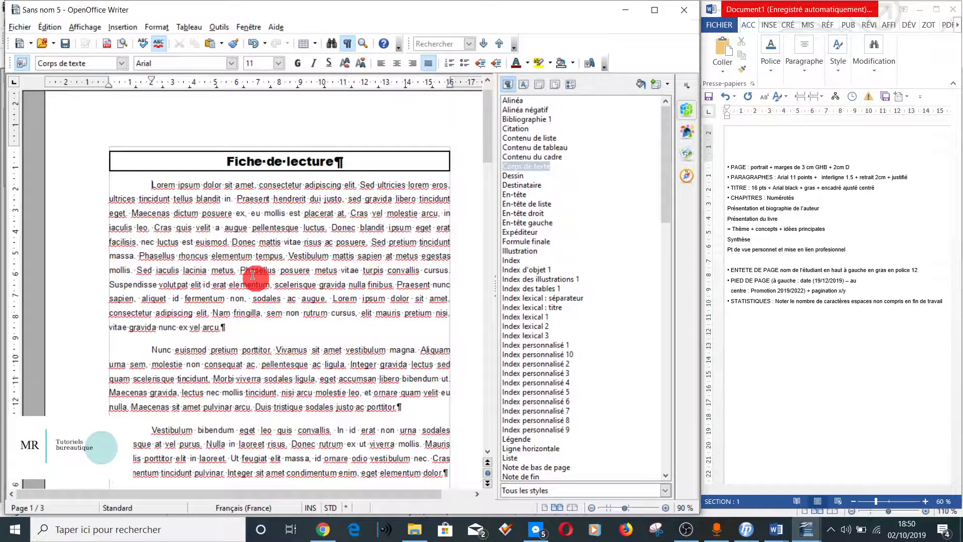
key("Return")
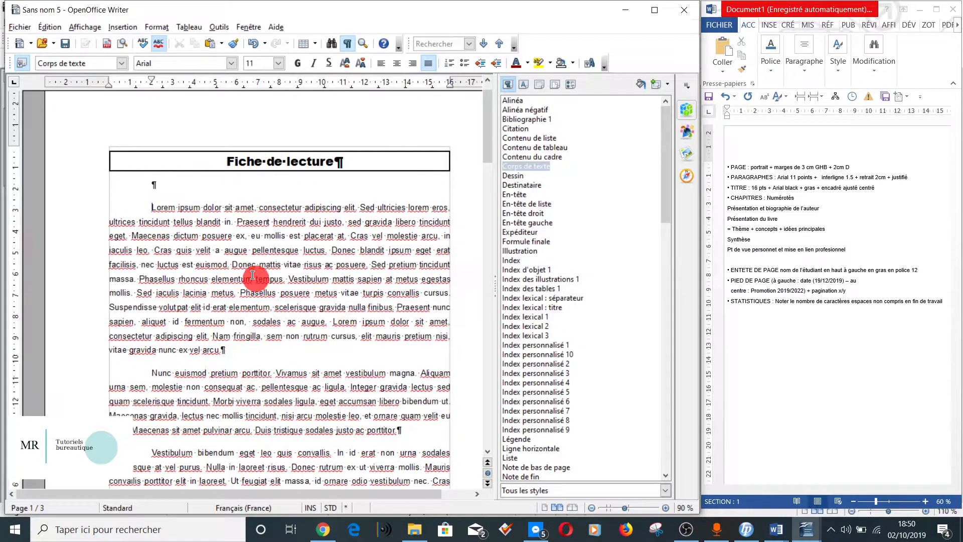
left_click(182, 186)
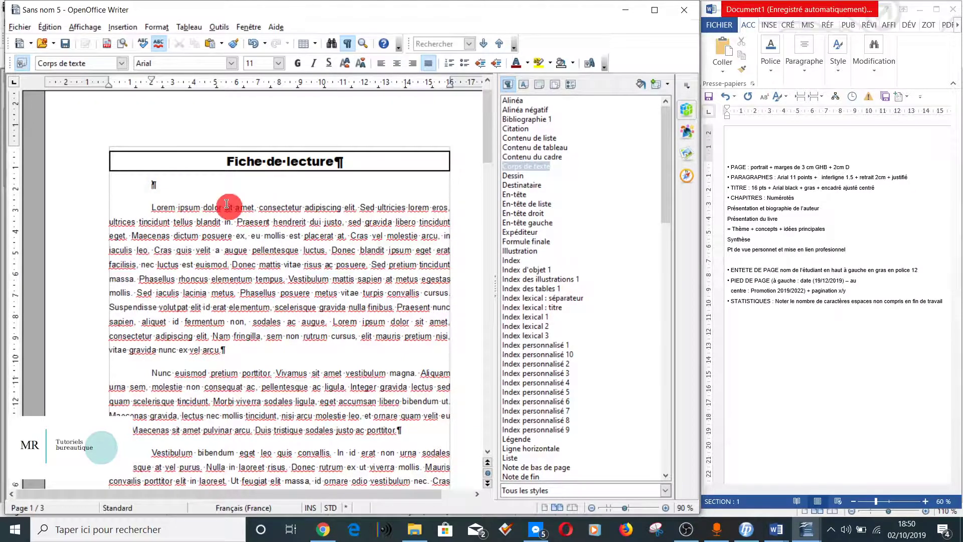
key("Return")
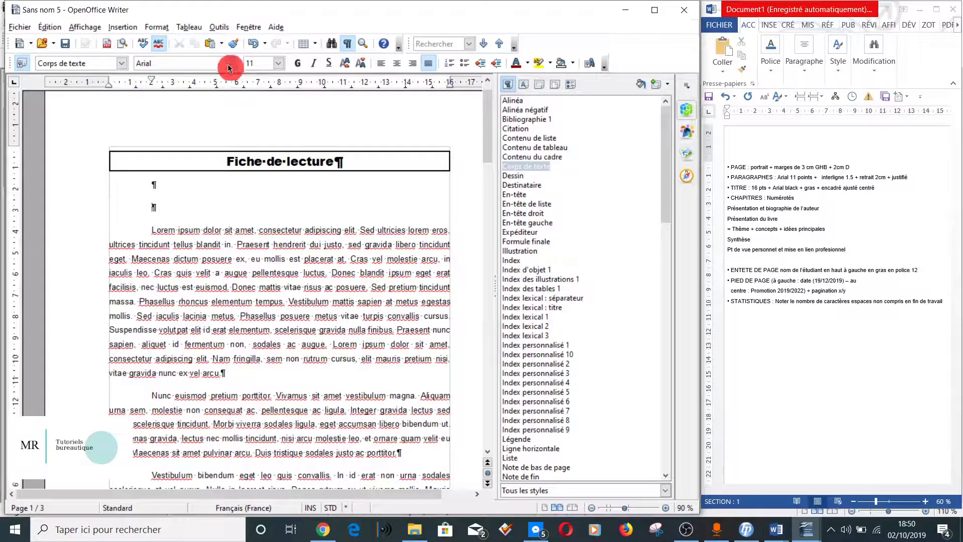
Step: Set level 1 chapter numbering for the Titre 1 style to the 1, 2, 3, ... format with a period after the number
left_click(224, 28)
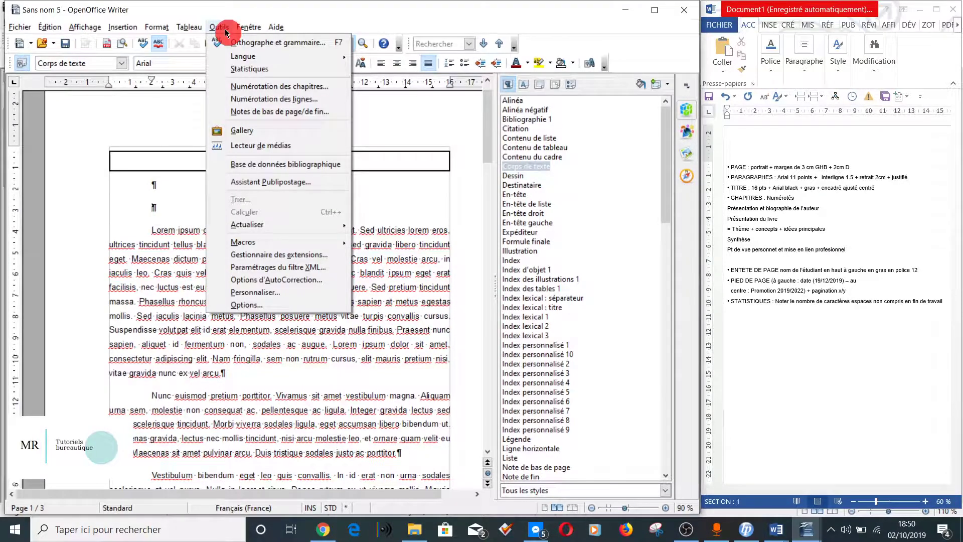
left_click(270, 87)
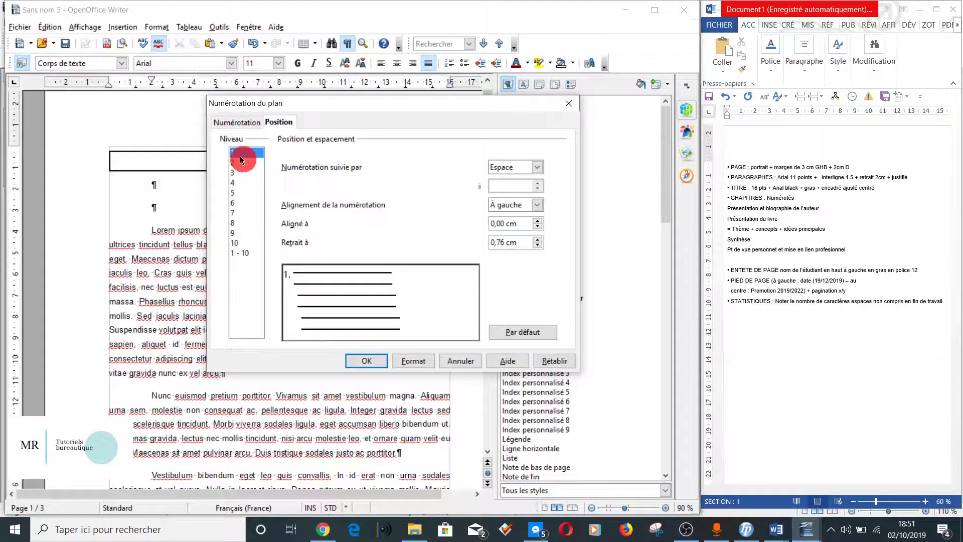
left_click(241, 123)
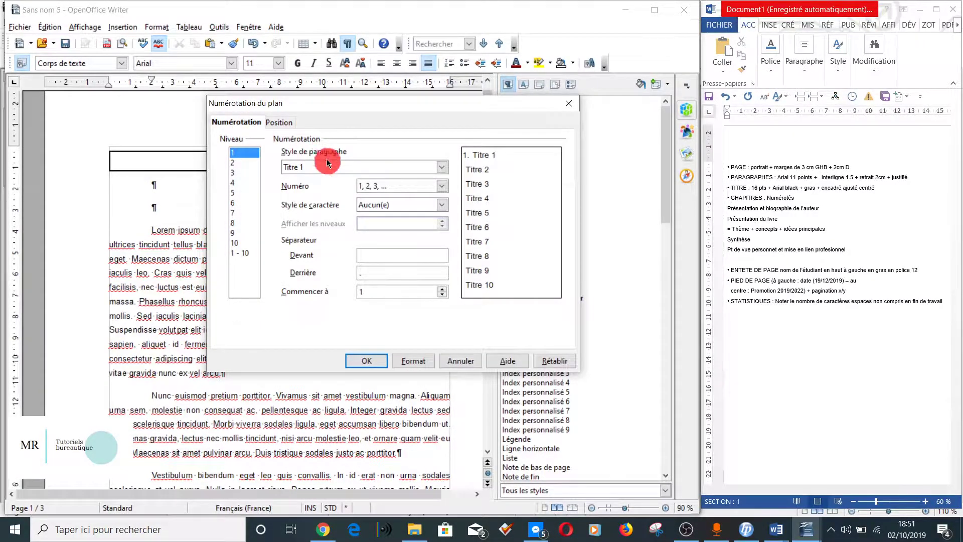
left_click(390, 186)
left_click(390, 186)
scroll(417, 235, "down", 3)
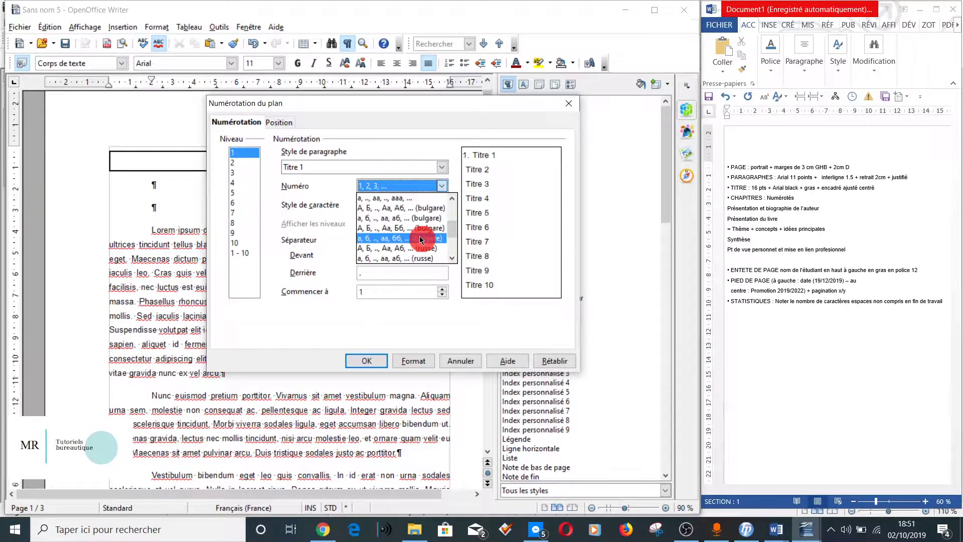
scroll(419, 236, "up", 3)
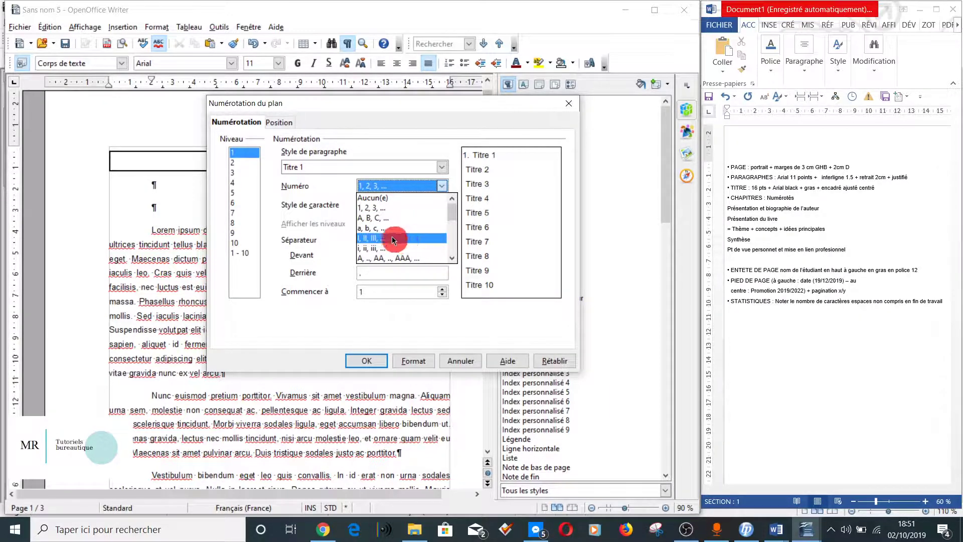
left_click(397, 209)
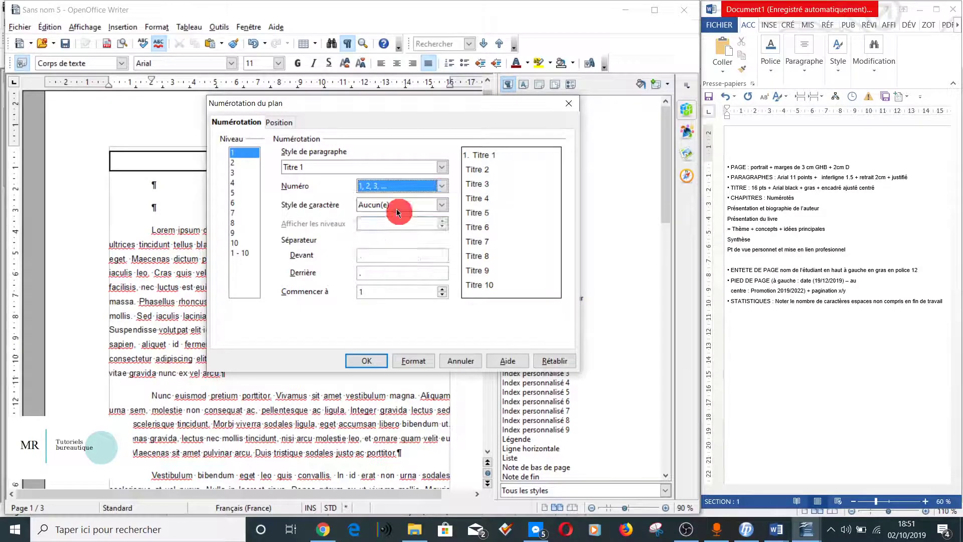
left_click(378, 272)
key("BackSpace")
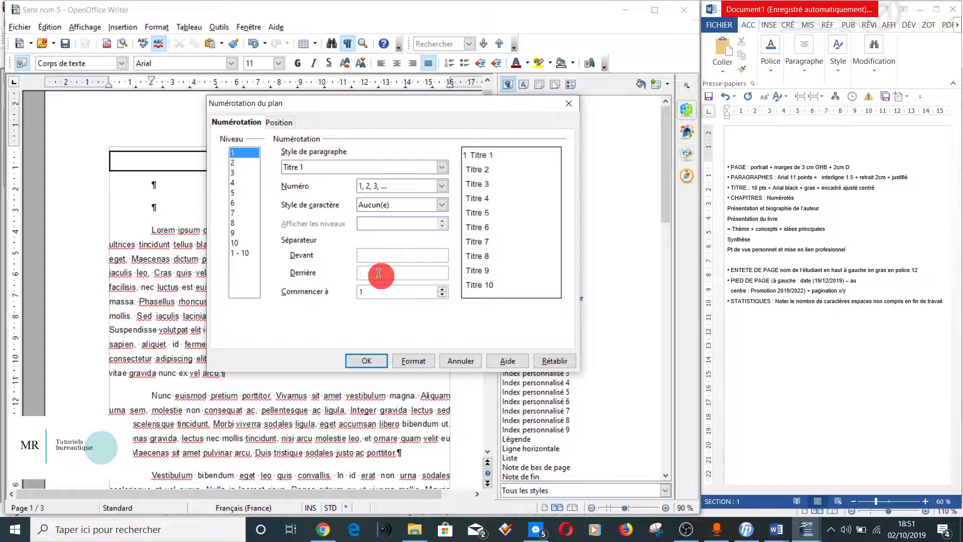
type(".")
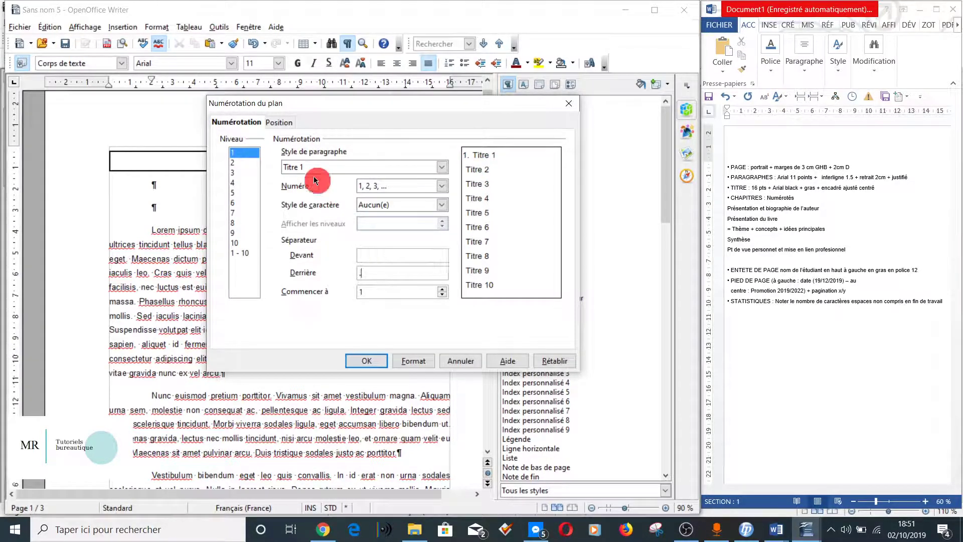
Step: Have the level 1 chapter number followed by a space (Espace) and apply the chapter numbering settings
left_click(287, 131)
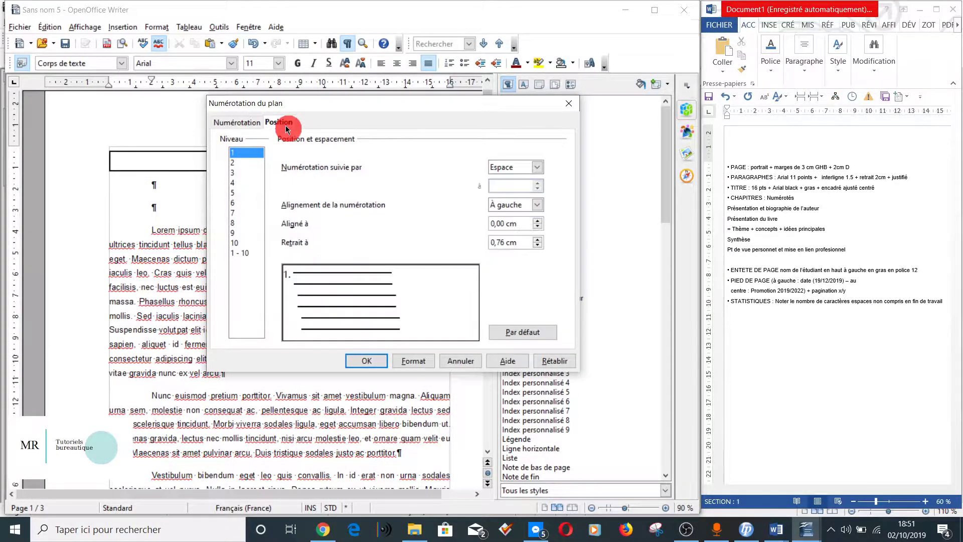
left_click(539, 168)
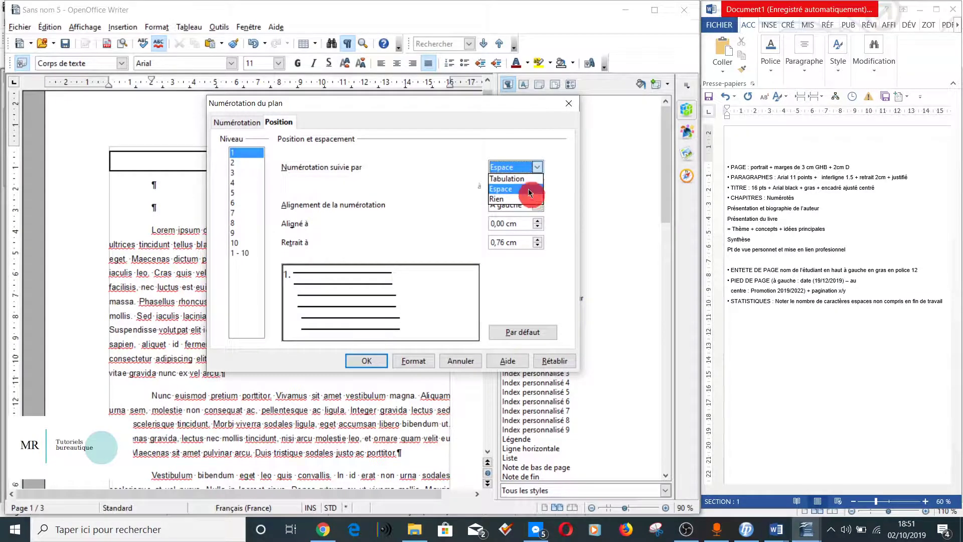
left_click(526, 181)
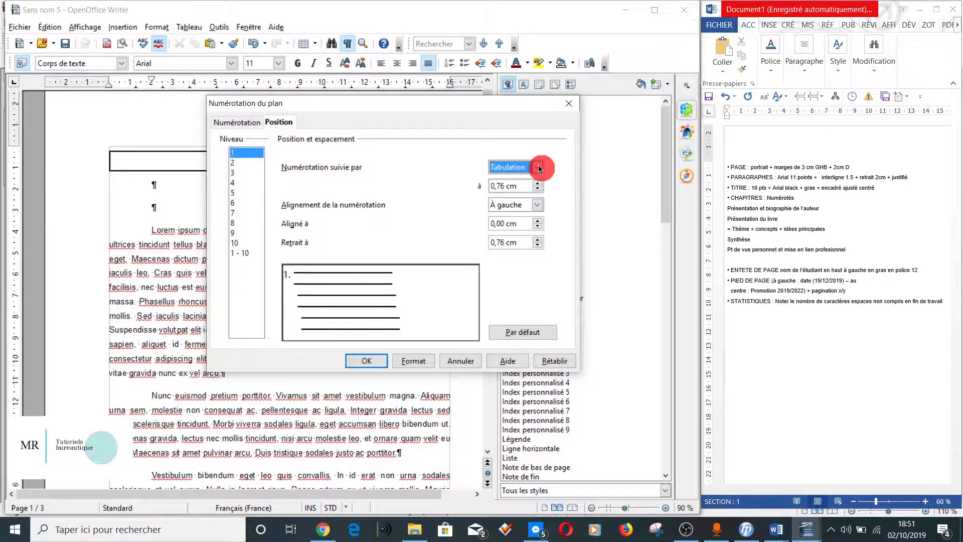
left_click(540, 170)
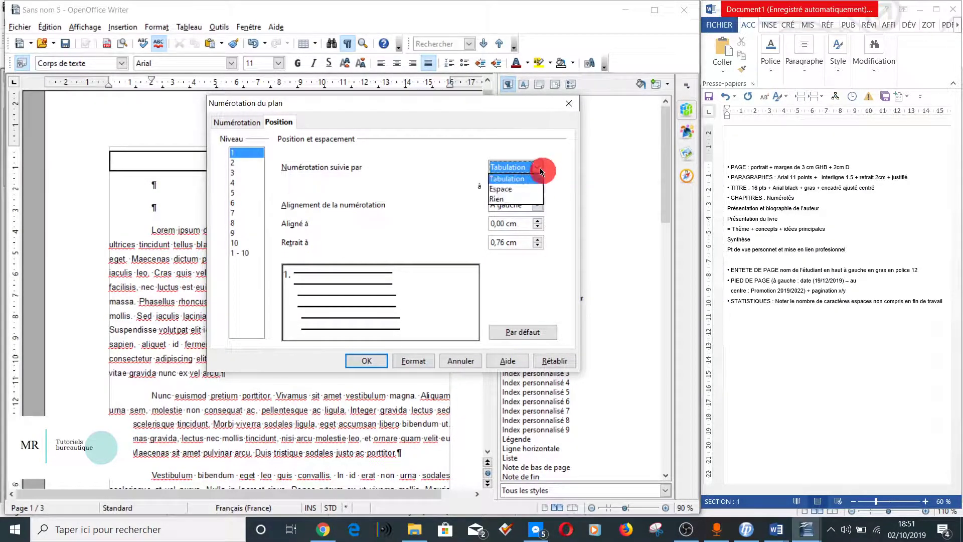
left_click(528, 194)
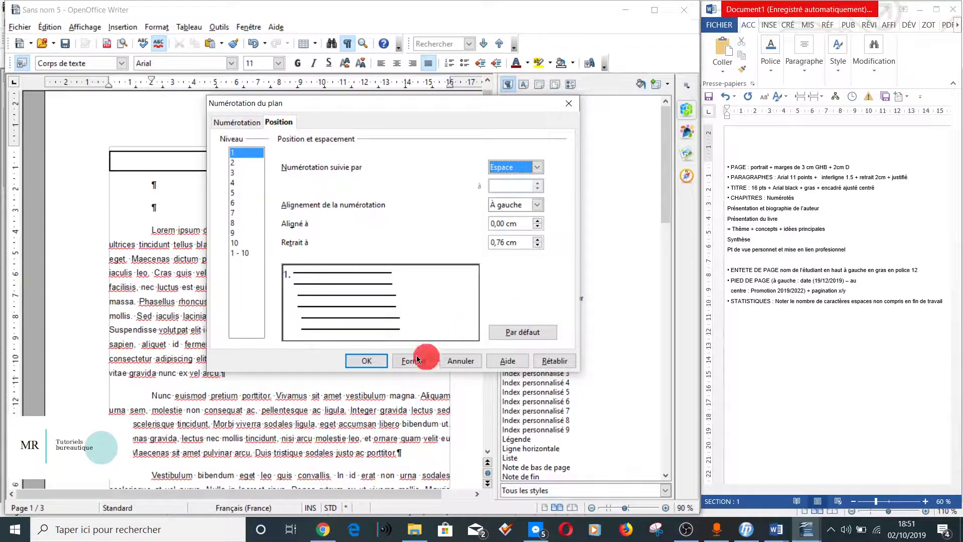
left_click(377, 365)
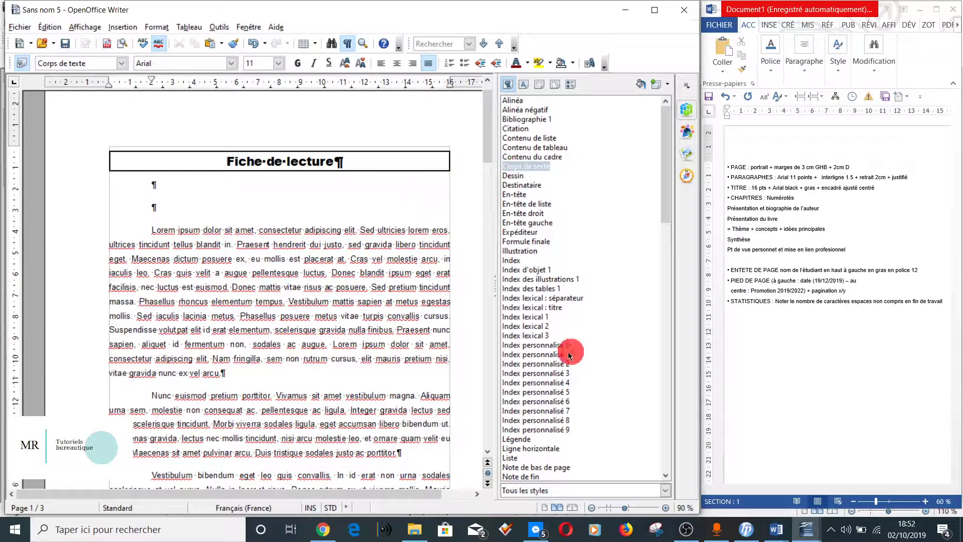
Step: Check which paragraph style and number format chapter numbering assigns to level 1
left_click_drag(666, 218, 667, 327)
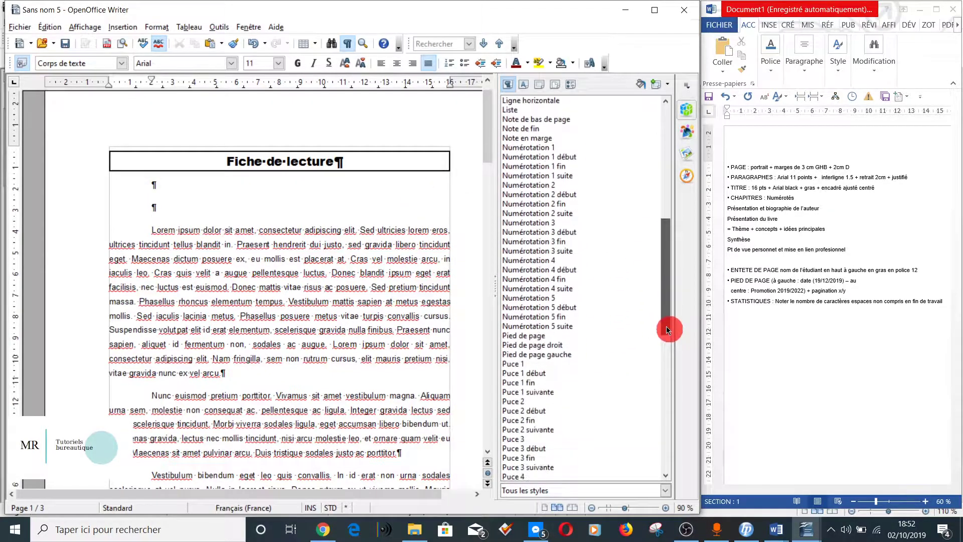
left_click(219, 27)
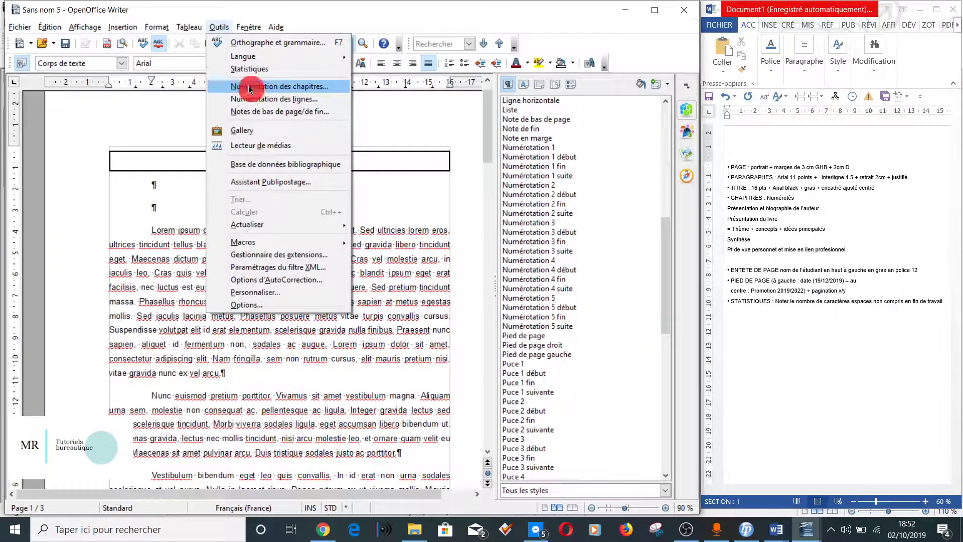
left_click(243, 86)
left_click(234, 124)
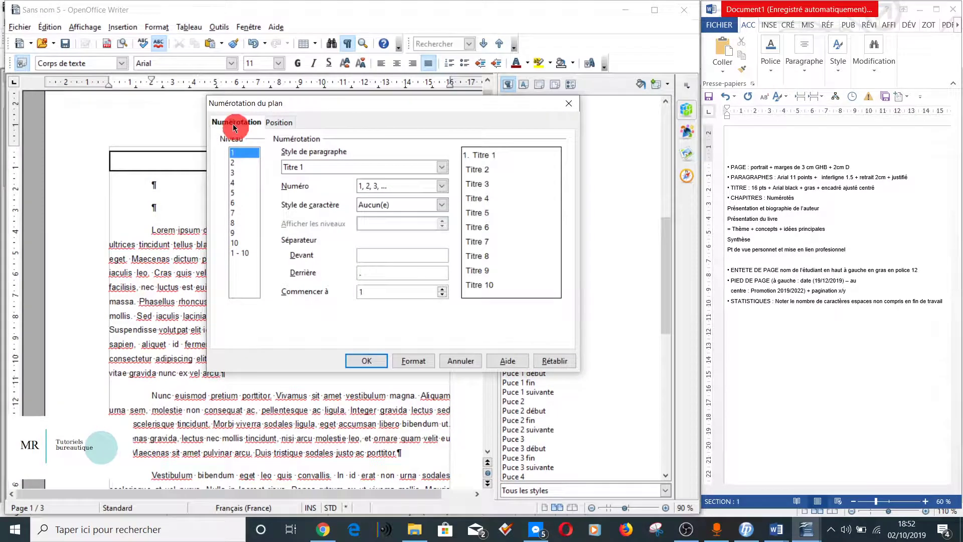
left_click(373, 362)
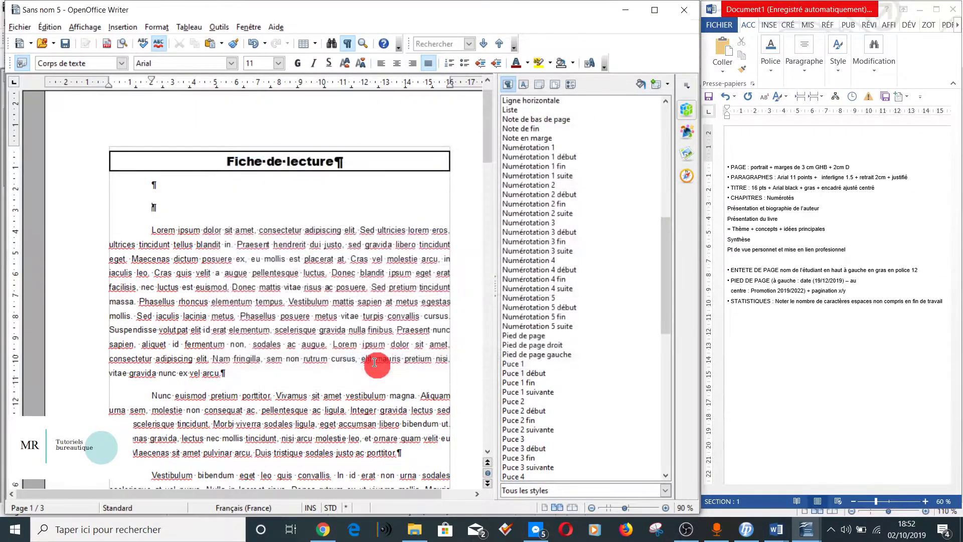
Step: Apply the Titre 1 style to the second empty paragraph below the title
left_click(170, 205)
left_click_drag(673, 241, 669, 374)
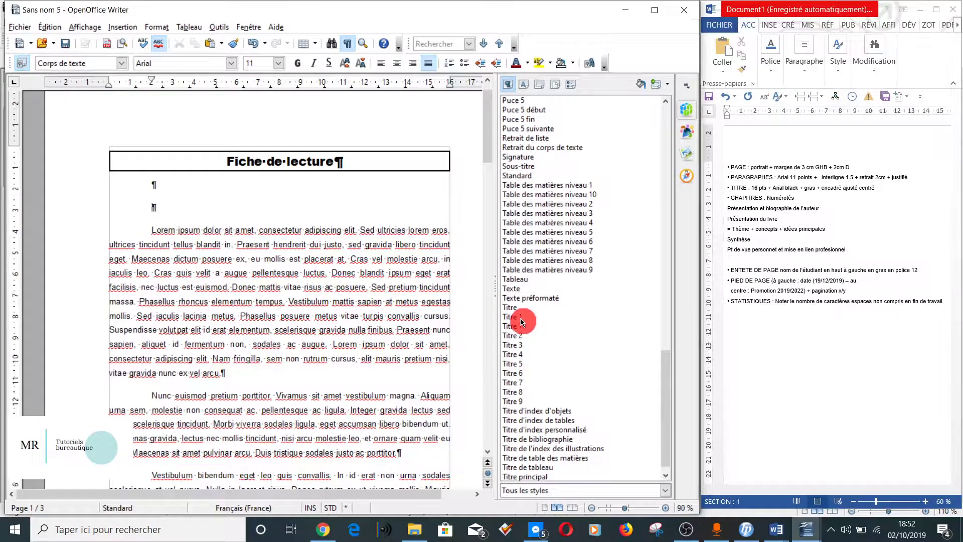
double_click(520, 317)
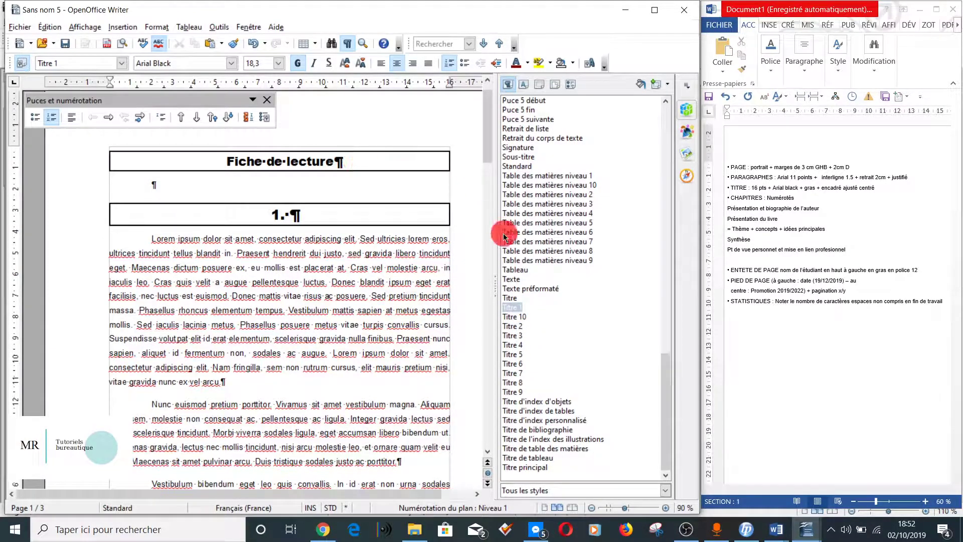
Step: Modify the Titre 1 style's font to Arial, Normal, 14 pt
right_click(515, 308)
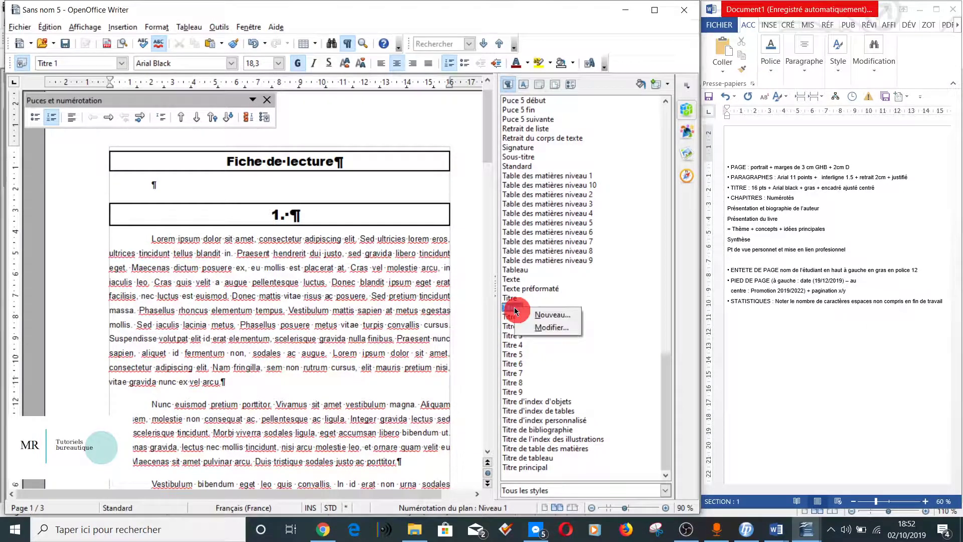
left_click(542, 328)
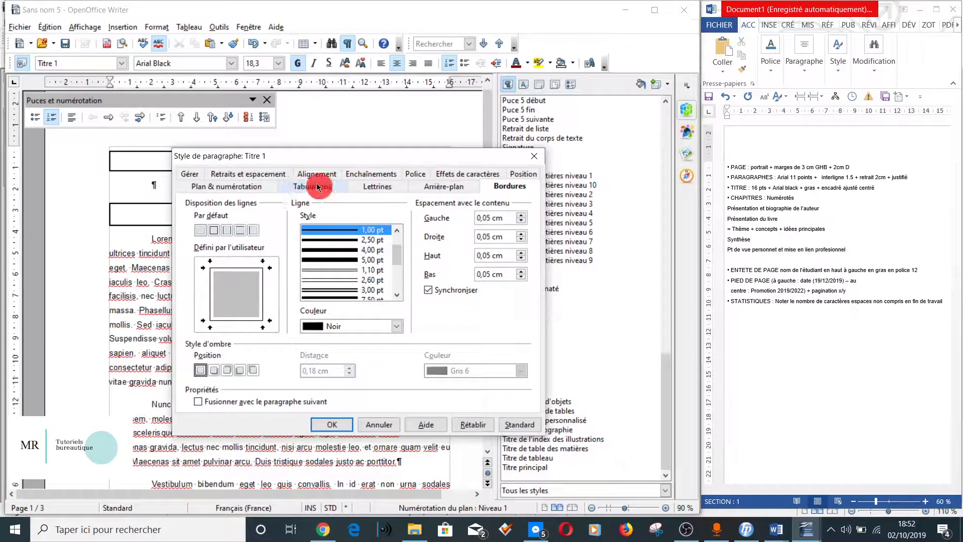
left_click(415, 175)
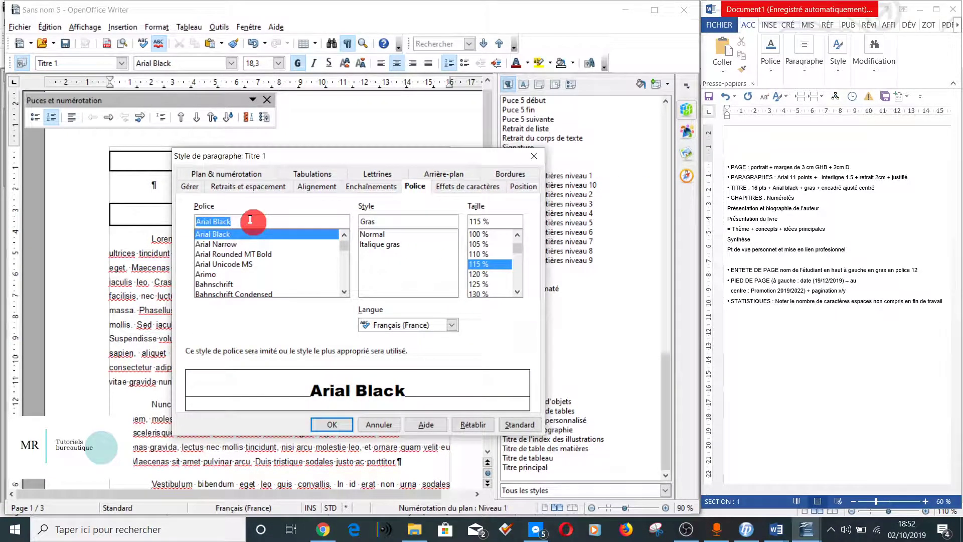
type("Aria")
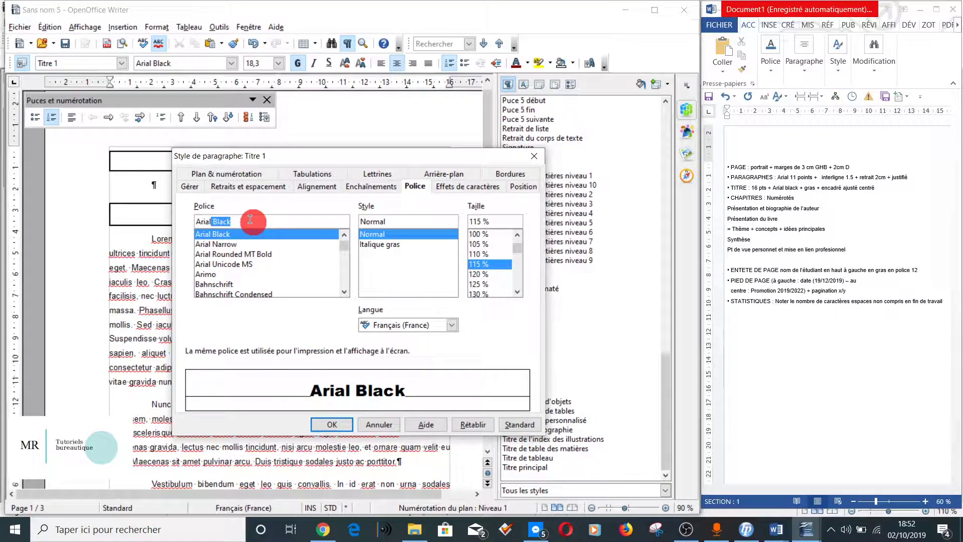
key("Delete")
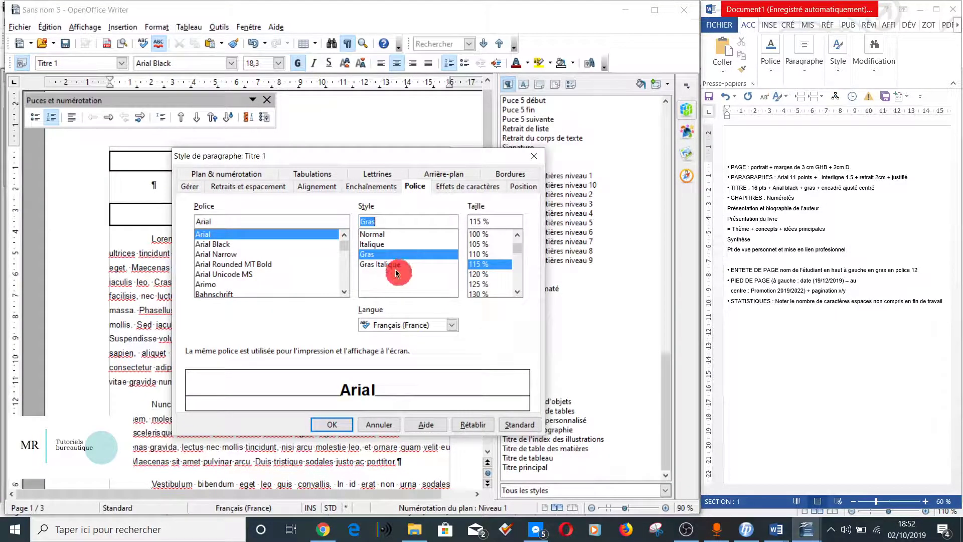
left_click(381, 234)
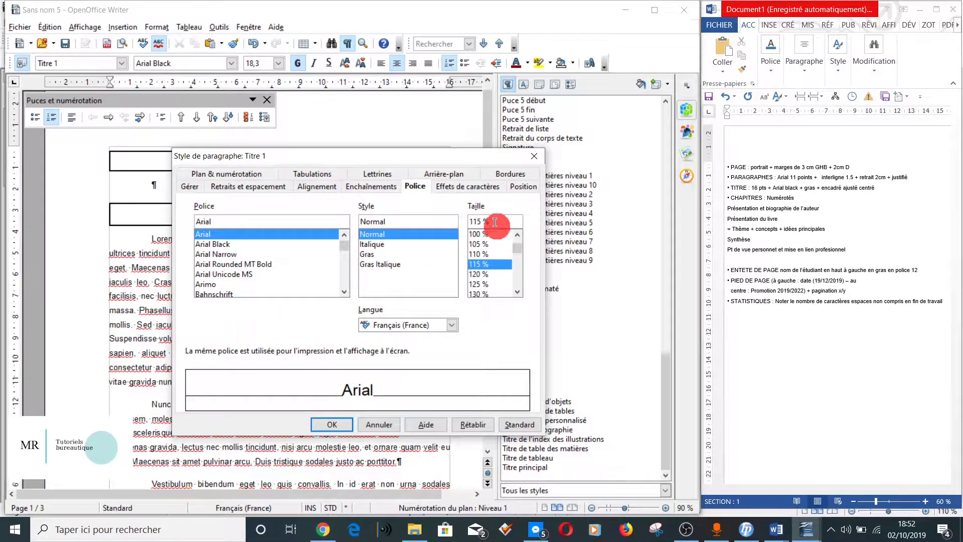
left_click_drag(496, 222, 400, 207)
type("14 pt")
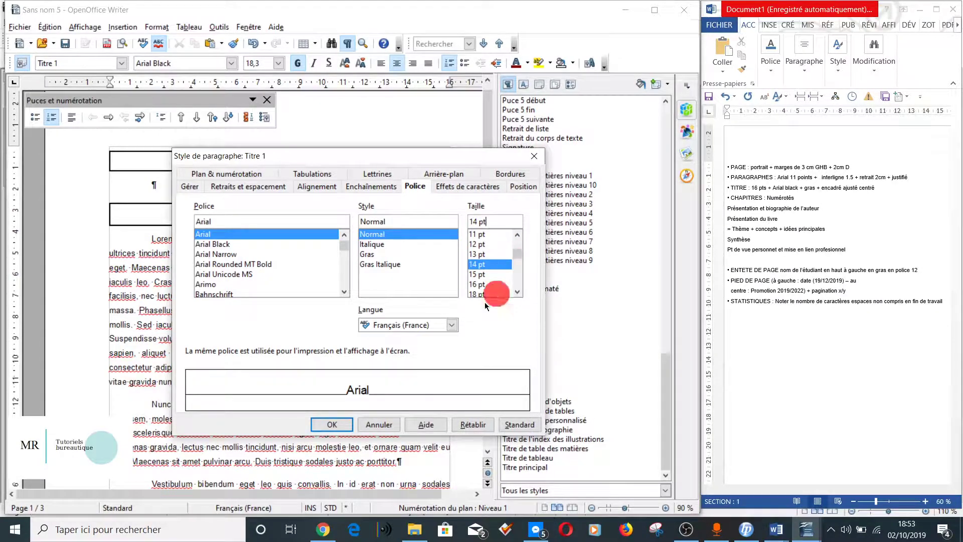
Step: Align the Titre 1 style to the left (Gauche) and check its indents and spacing
left_click(324, 191)
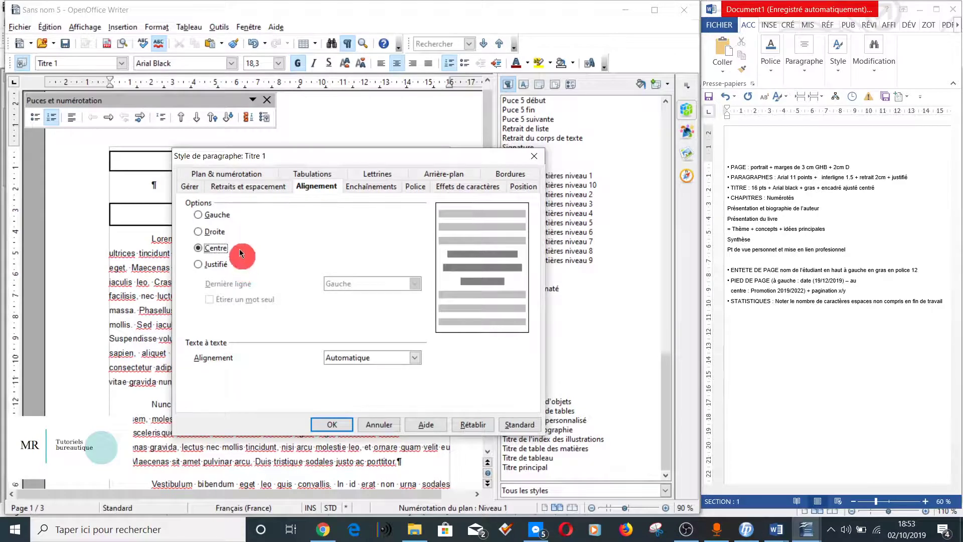
left_click(223, 220)
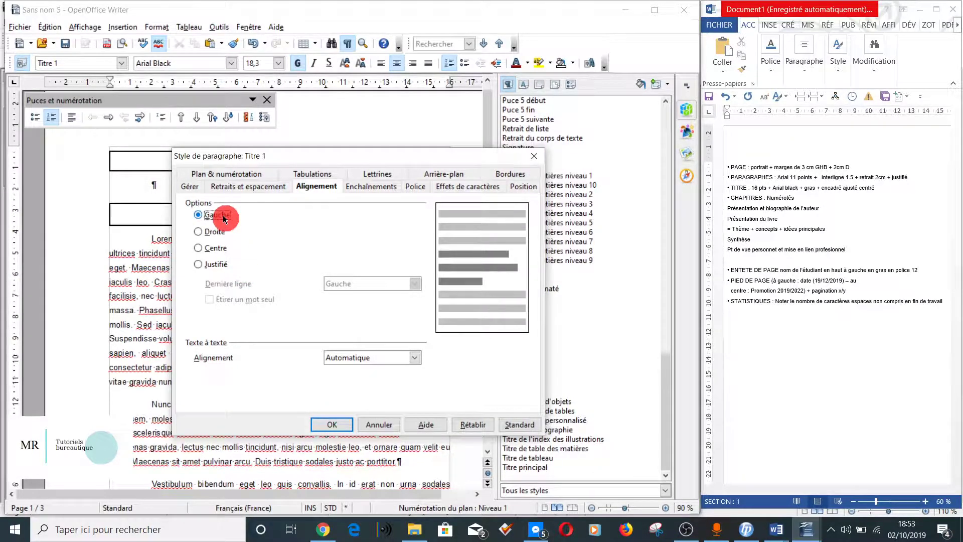
left_click(234, 188)
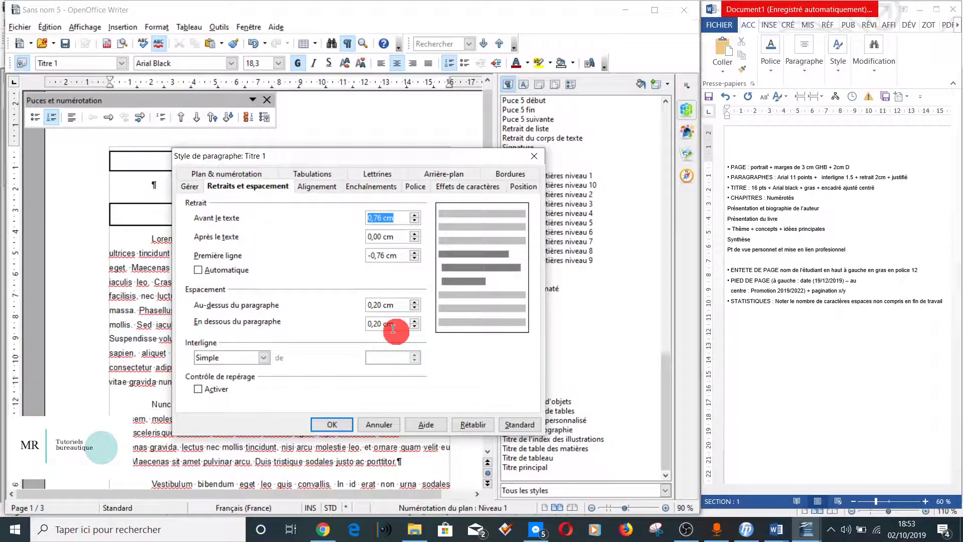
left_click(315, 187)
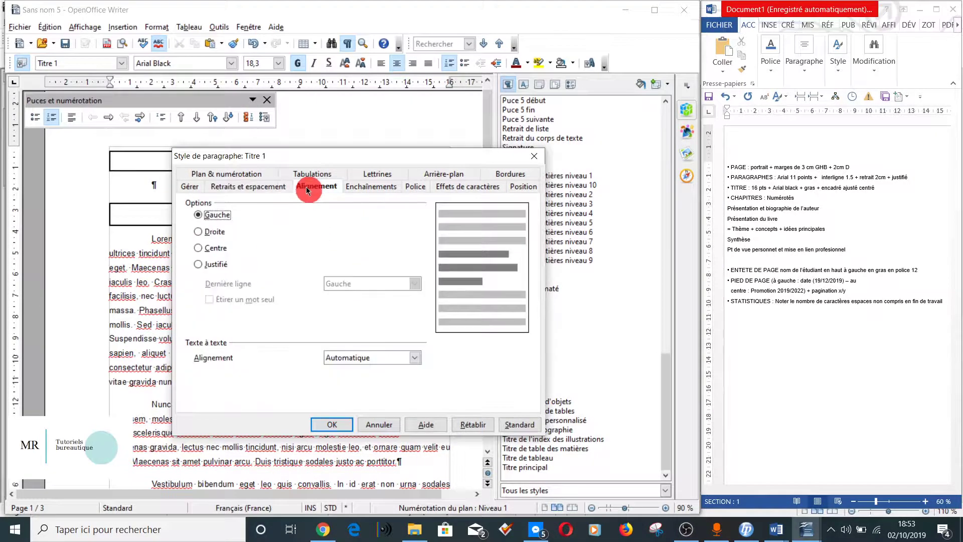
Step: Remove all borders from the Titre 1 style
left_click(504, 176)
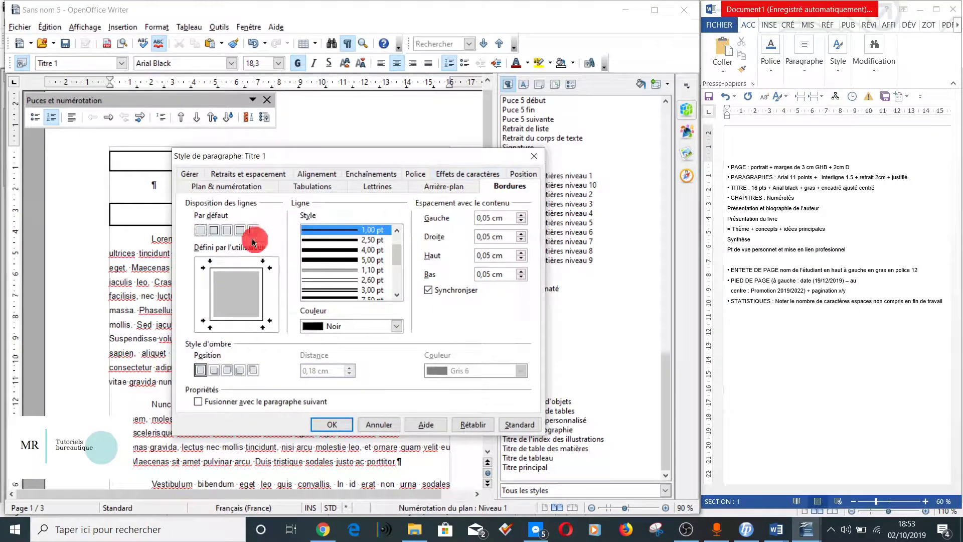
left_click(202, 233)
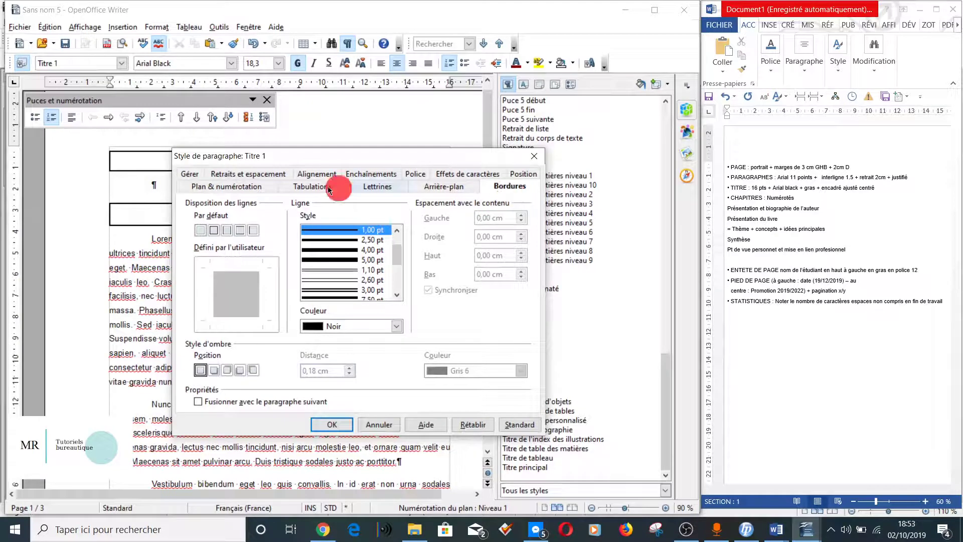
left_click(199, 238)
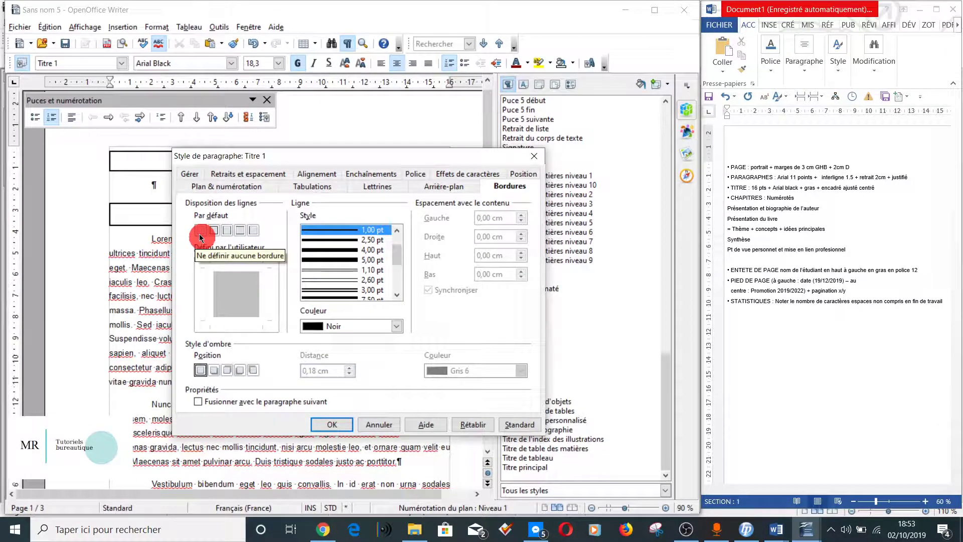
left_click(215, 317)
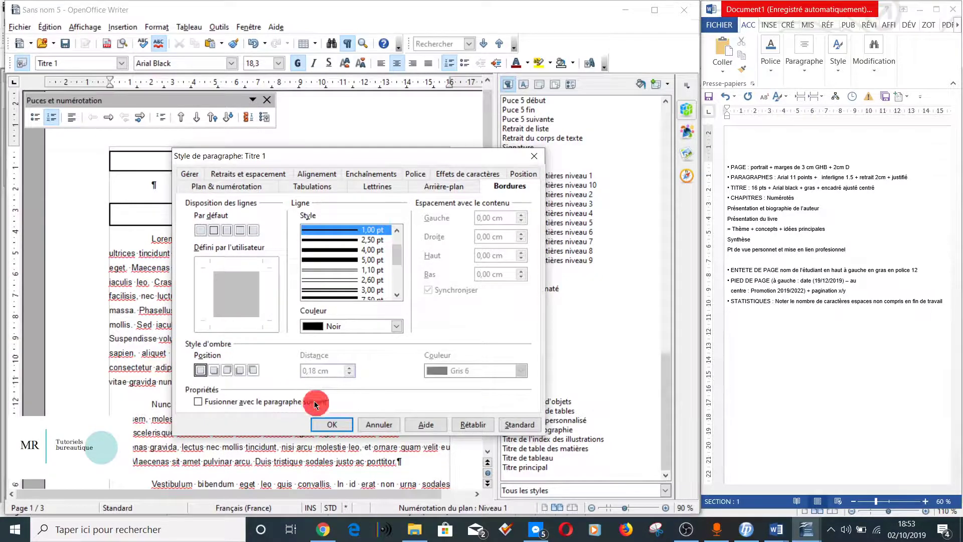
Step: Confirm the Titre 1 style changes and enter "Présentation de l'auteur" as the first numbered chapter heading
left_click(332, 424)
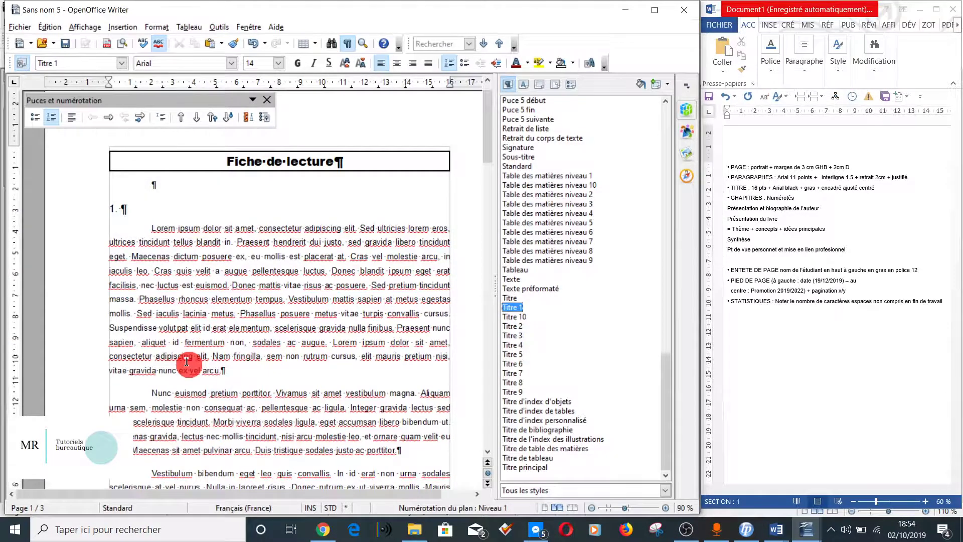
type("sentati")
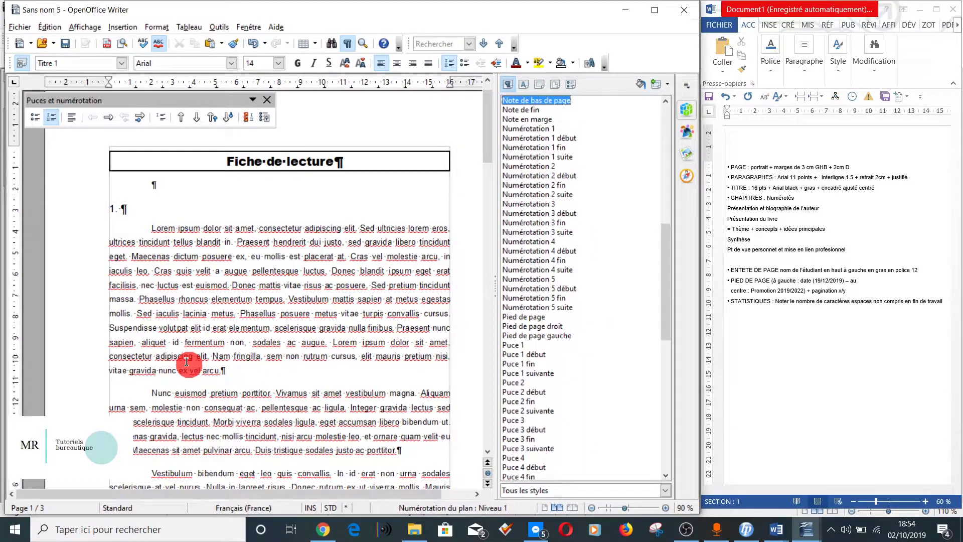
left_click(149, 214)
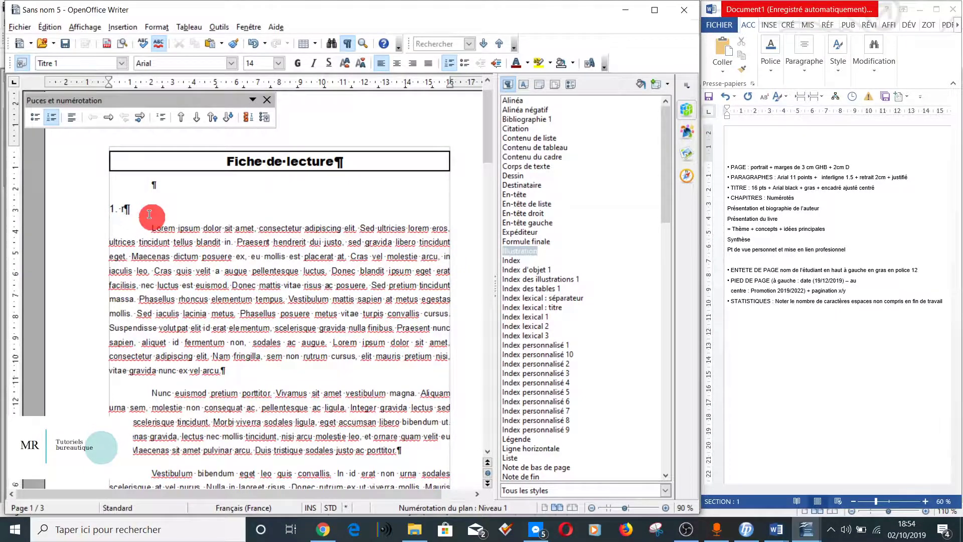
type("Présentation de l'autu")
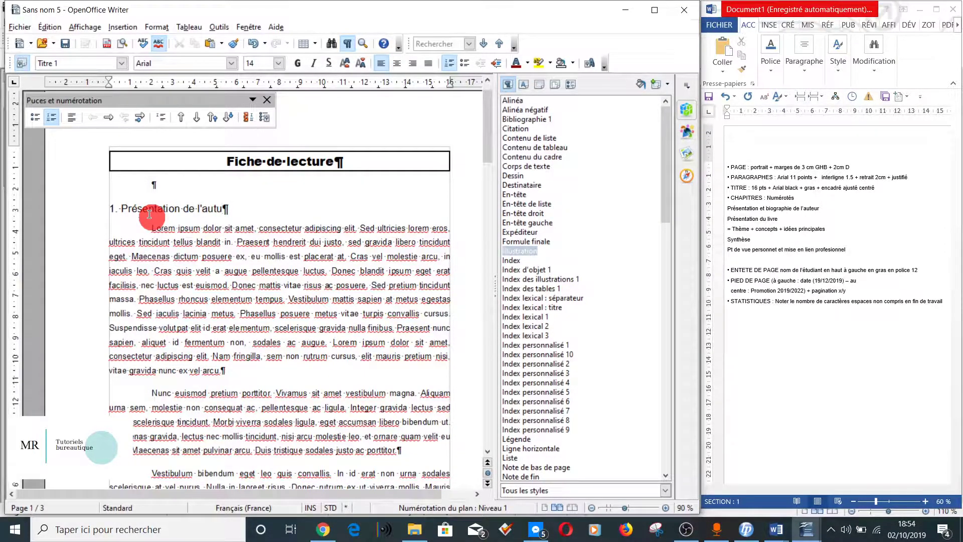
key("BackSpace")
type("eur")
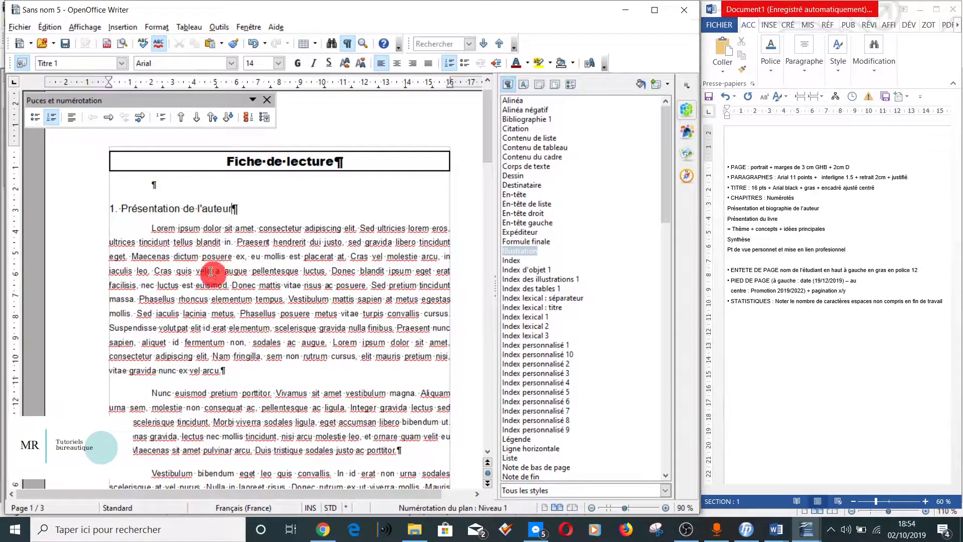
Step: Insert an empty paragraph before the one starting "Vestibulum bibendum" and apply the Titre 1 style to it
left_click(211, 301)
scroll(196, 314, "down", 1)
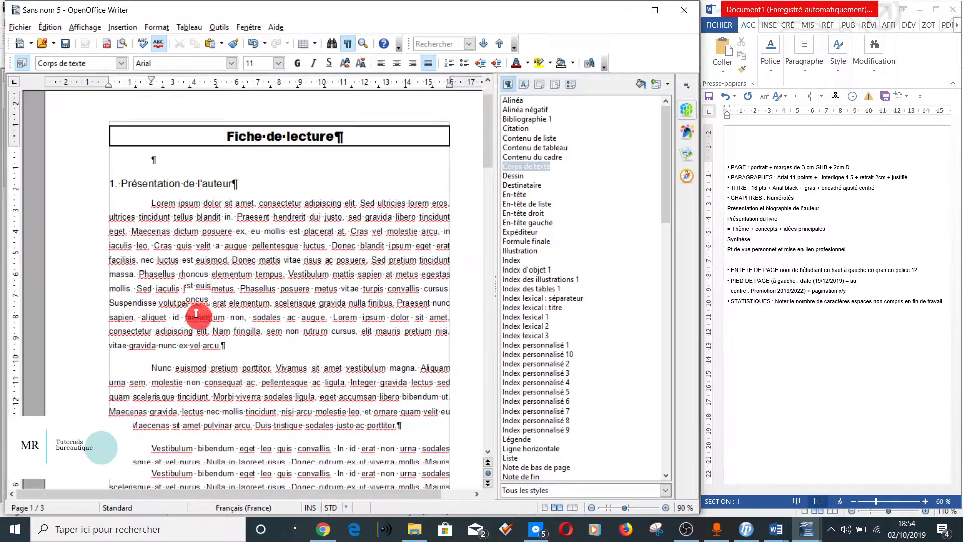
scroll(196, 313, "down", 5)
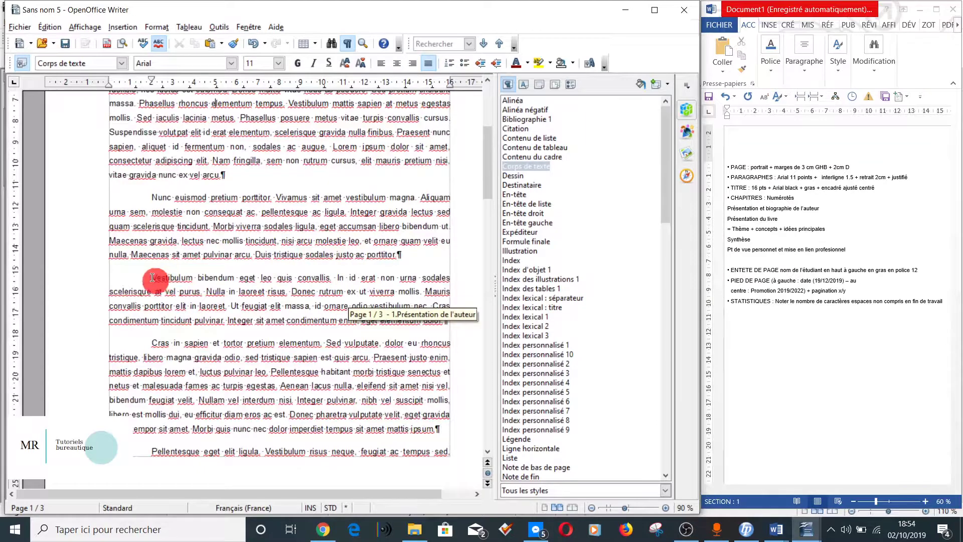
left_click(153, 277)
key("Return")
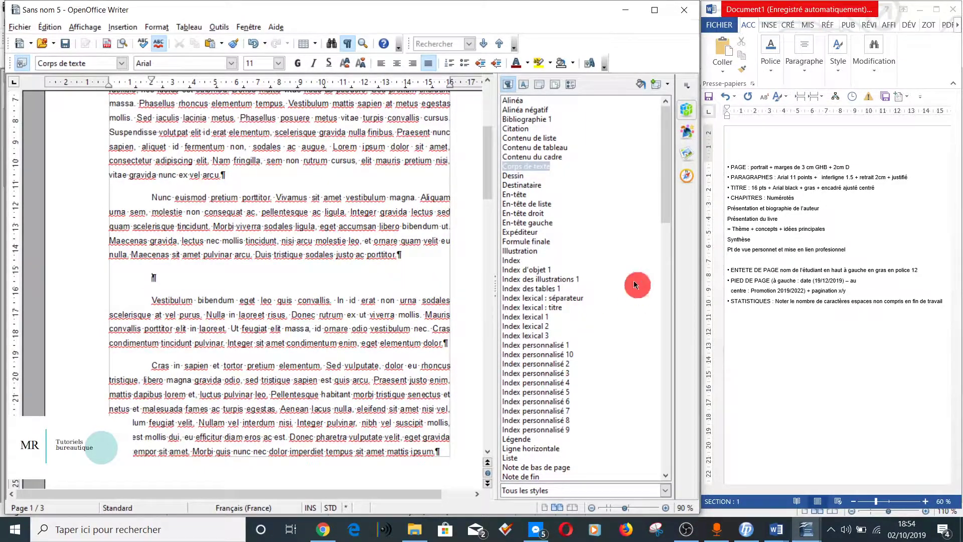
left_click_drag(669, 204, 684, 318)
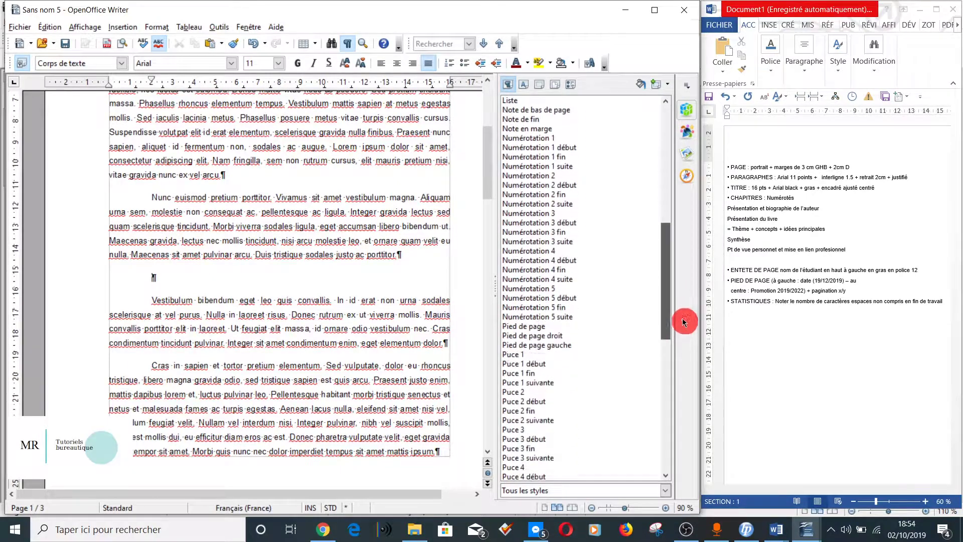
scroll(597, 381, "down", 2)
scroll(597, 384, "down", 8)
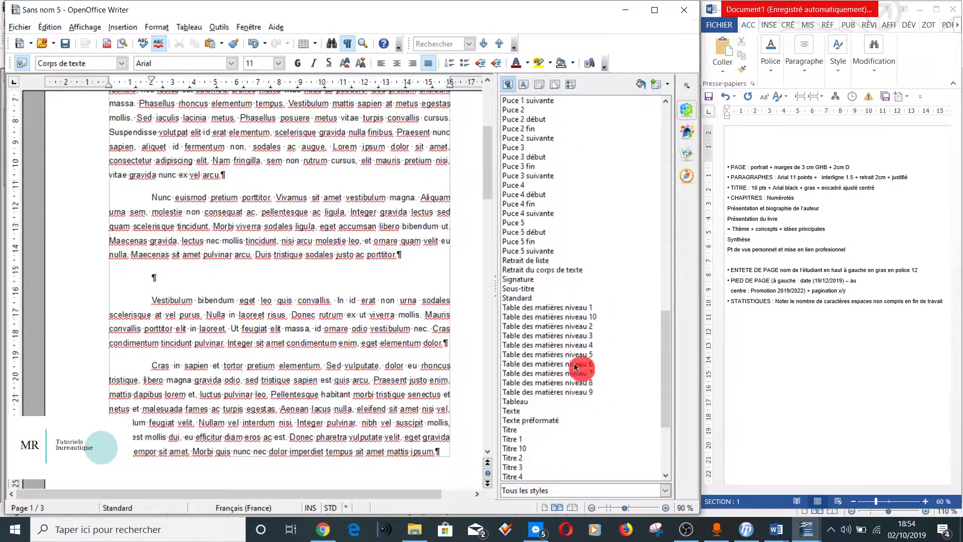
double_click(521, 440)
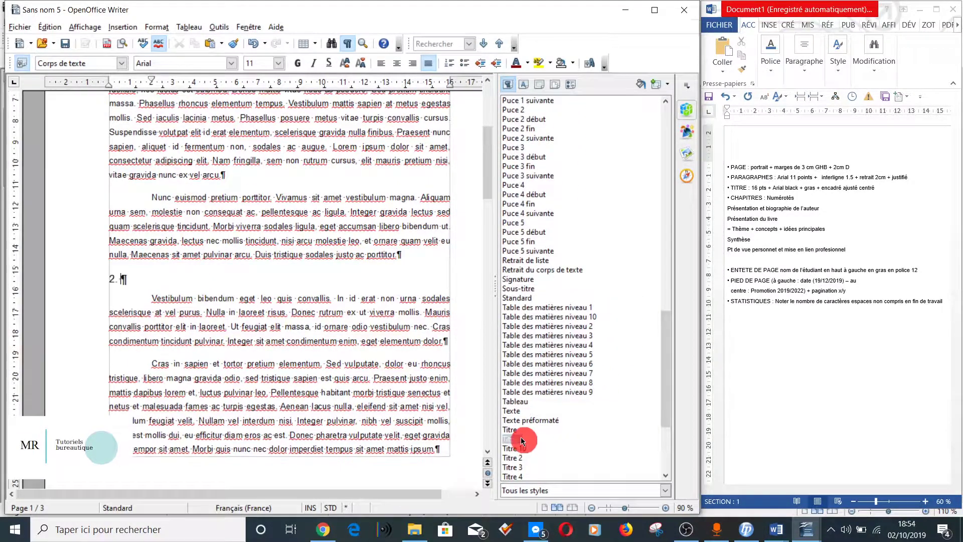
scroll(527, 434, "down", 5)
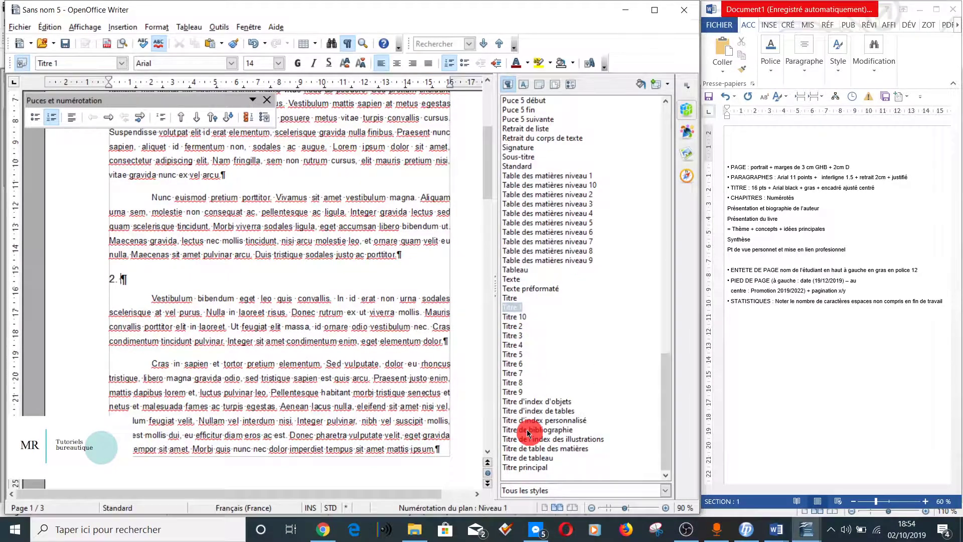
Step: Enter "Présentation du livre" as the text of the second numbered chapter heading
type("Pr")
key("BackSpace")
type("résentati")
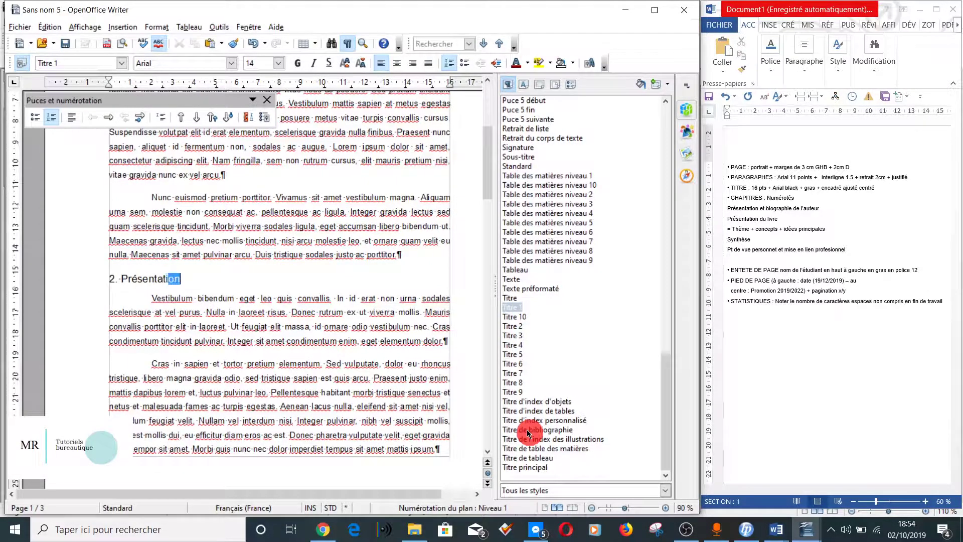
type("on du livre")
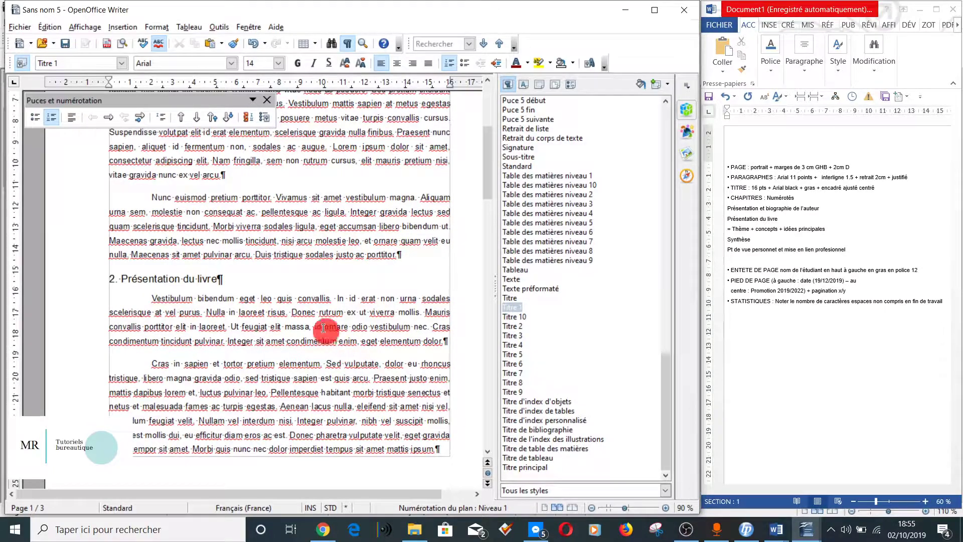
Step: Add a header to the Standard page style and enter the student's initials in it
scroll(323, 333, "down", 3)
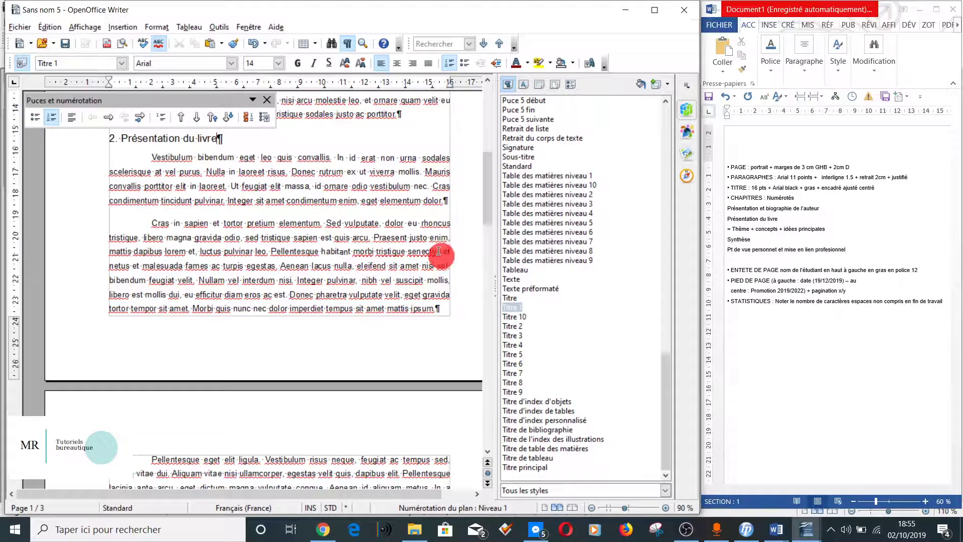
left_click_drag(487, 203, 492, 129)
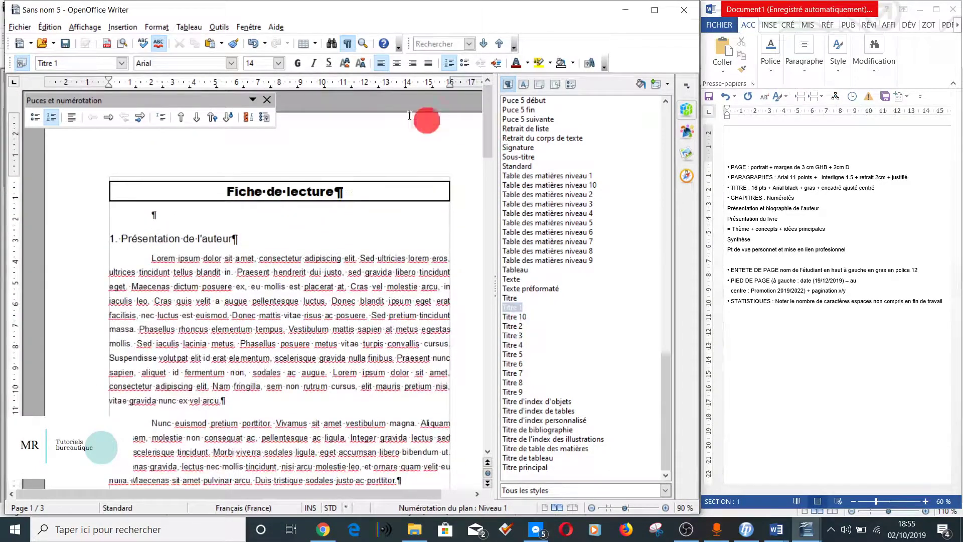
left_click(121, 28)
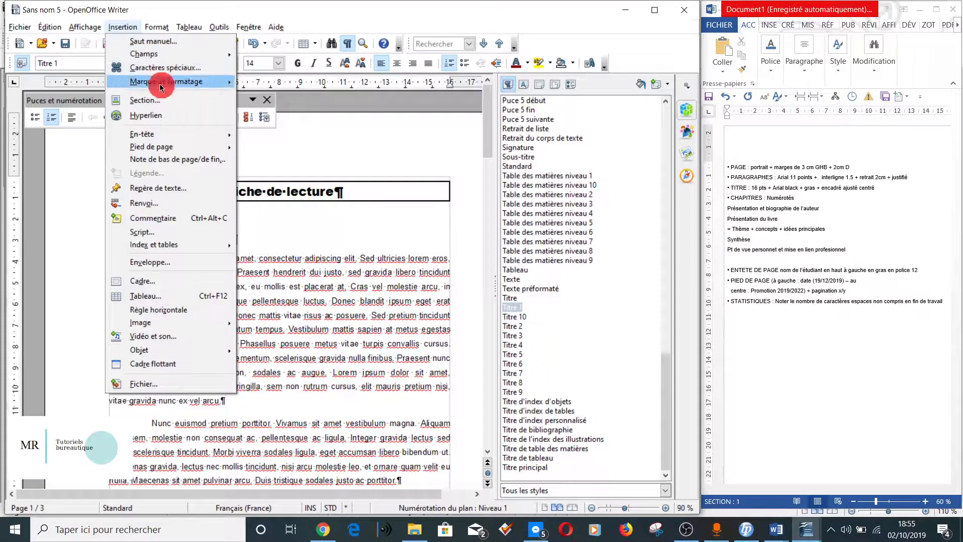
mouse_move(172, 136)
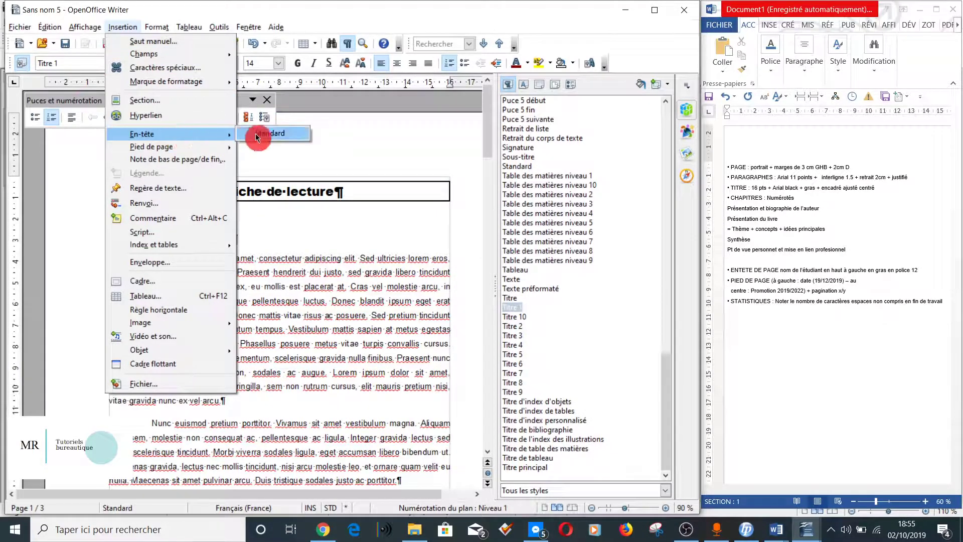
left_click(271, 133)
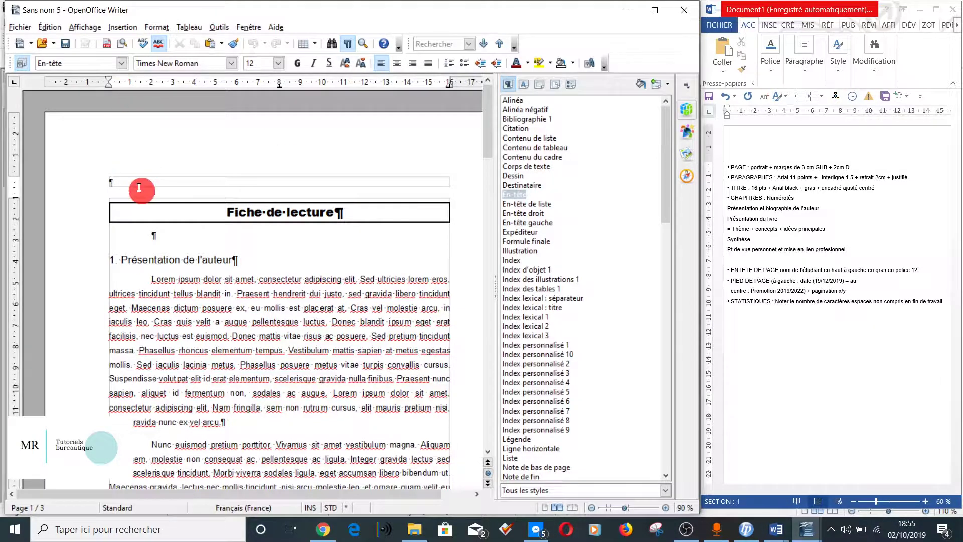
type("M.R.")
Step: Format the student's initials in the header as bold Arial
left_click_drag(139, 182, 107, 182)
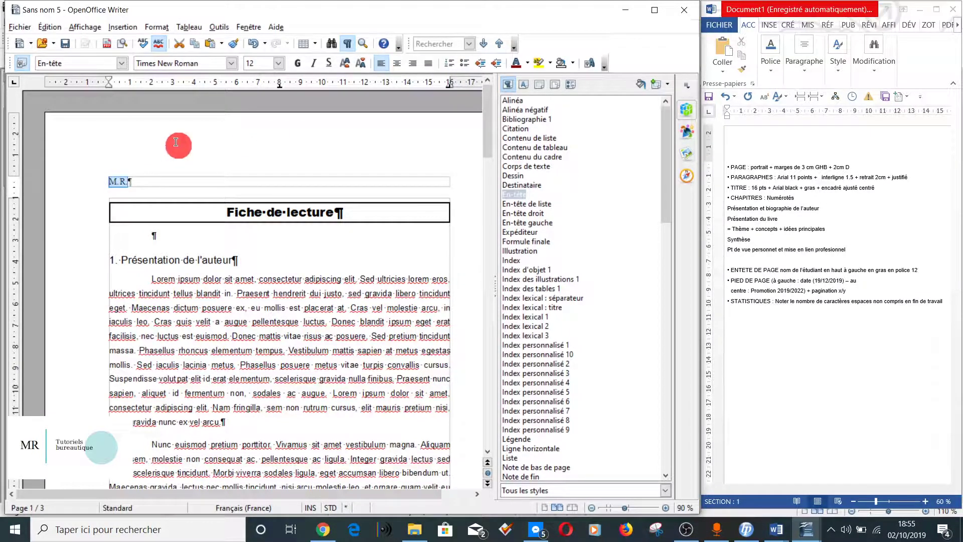
left_click(298, 63)
left_click(232, 63)
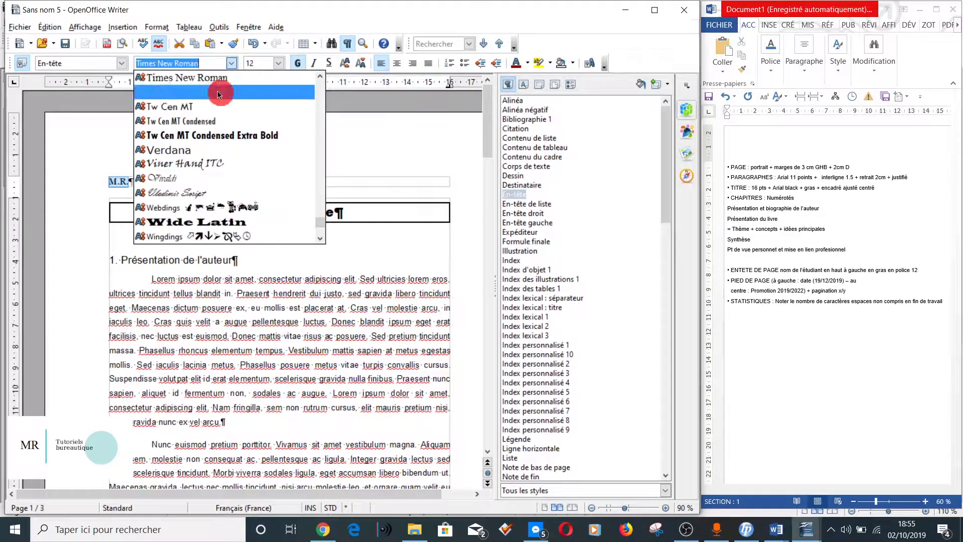
scroll(215, 146, "up", 5)
scroll(241, 156, "up", 5)
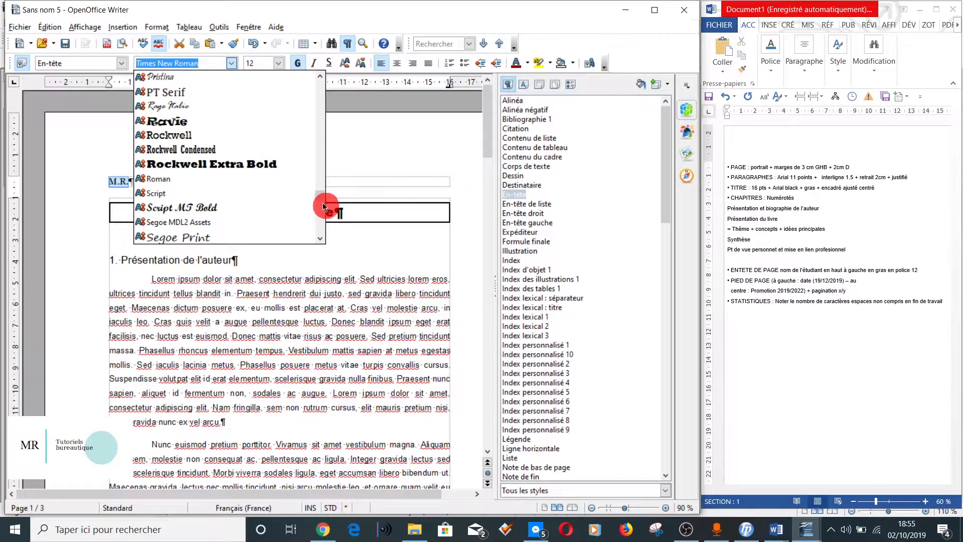
scroll(323, 203, "down", 3)
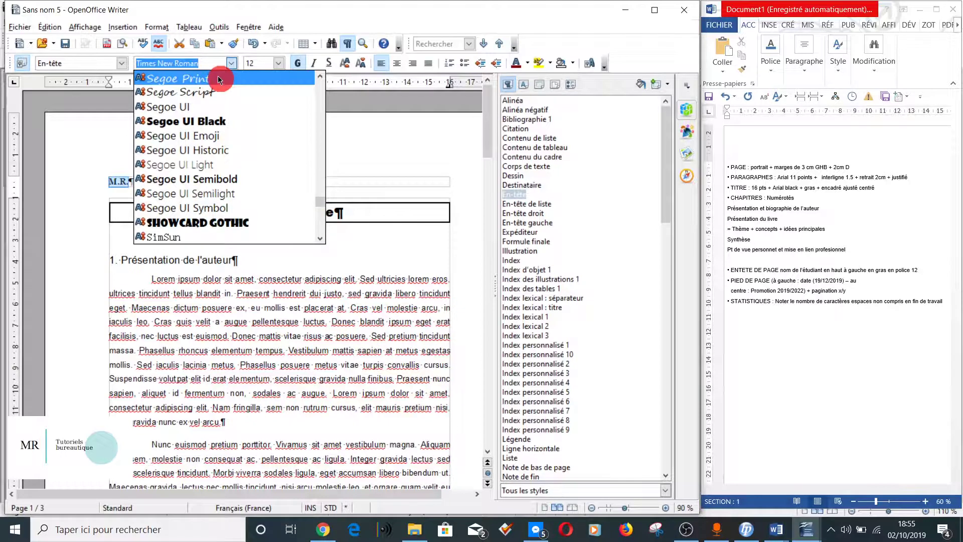
type("Arial")
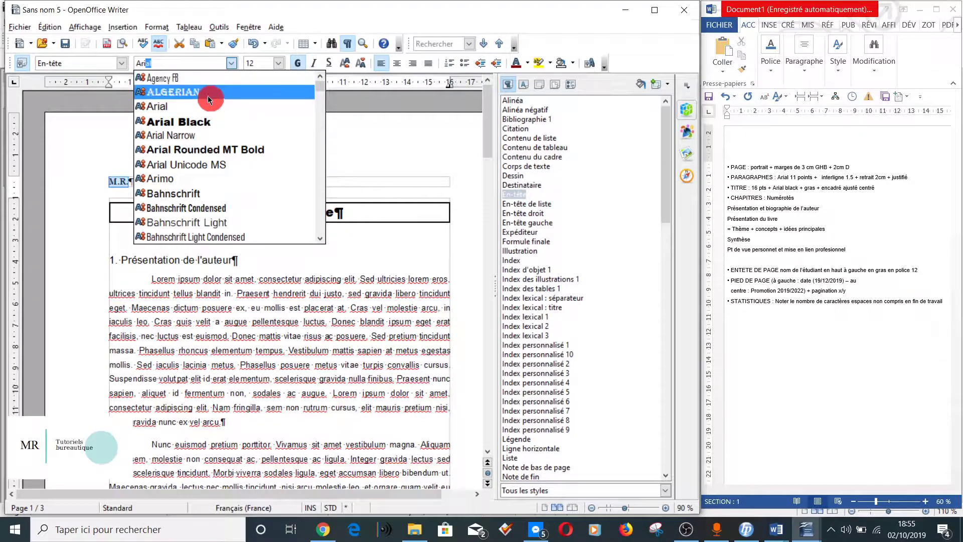
left_click(207, 104)
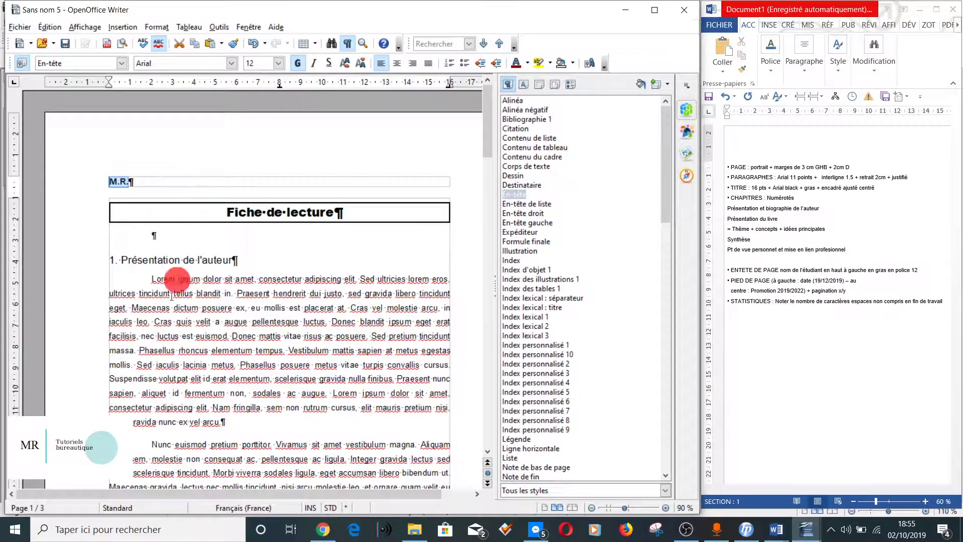
left_click(243, 307)
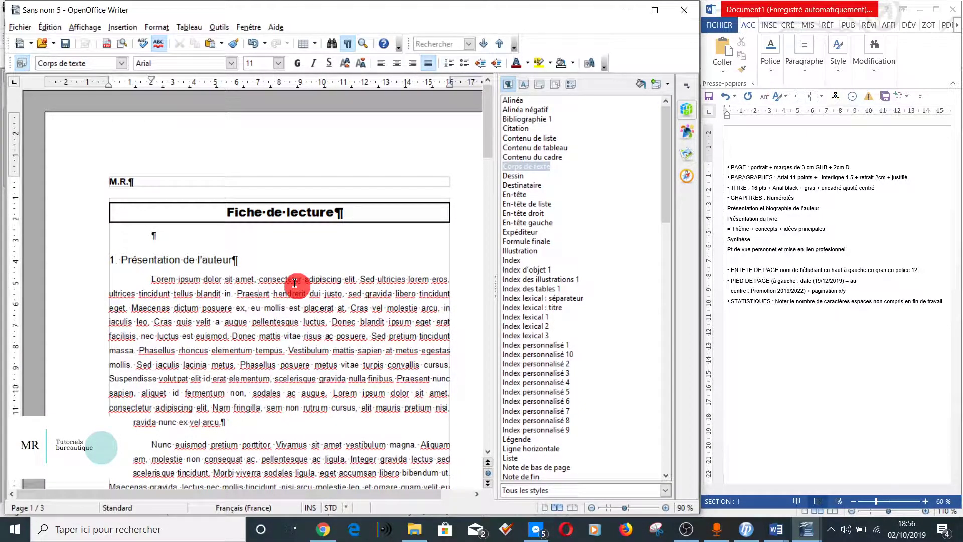
Step: Add a page footer and insert a right-aligned page number field in it
left_click(129, 31)
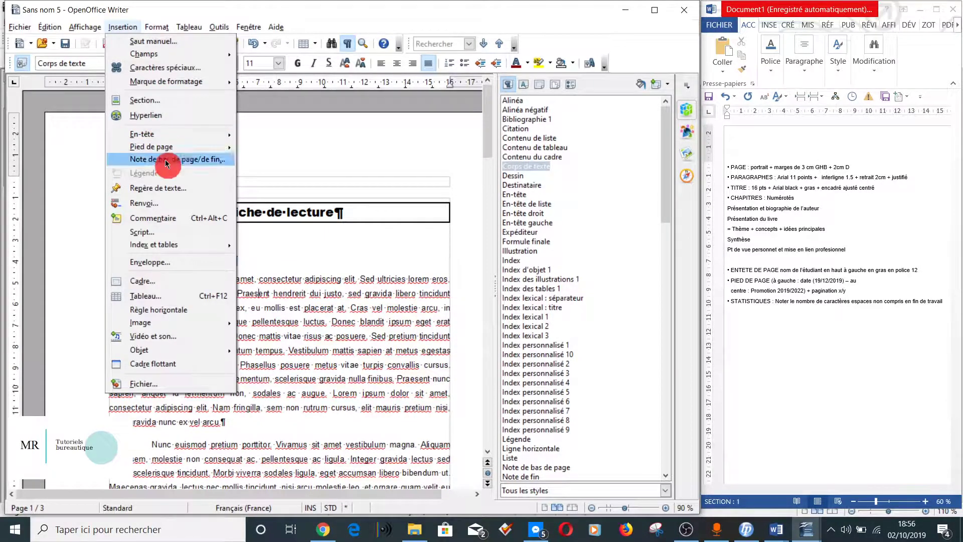
mouse_move(167, 153)
left_click(271, 146)
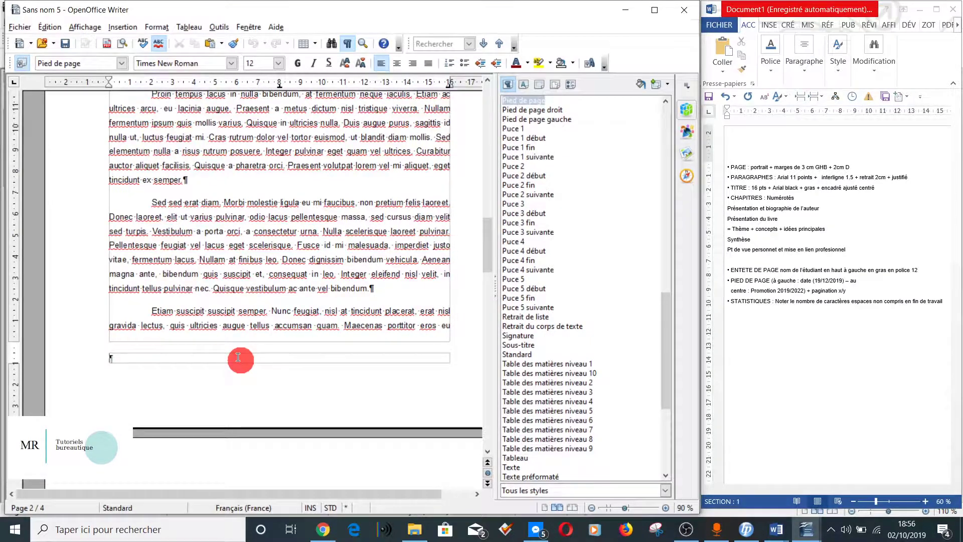
left_click(123, 27)
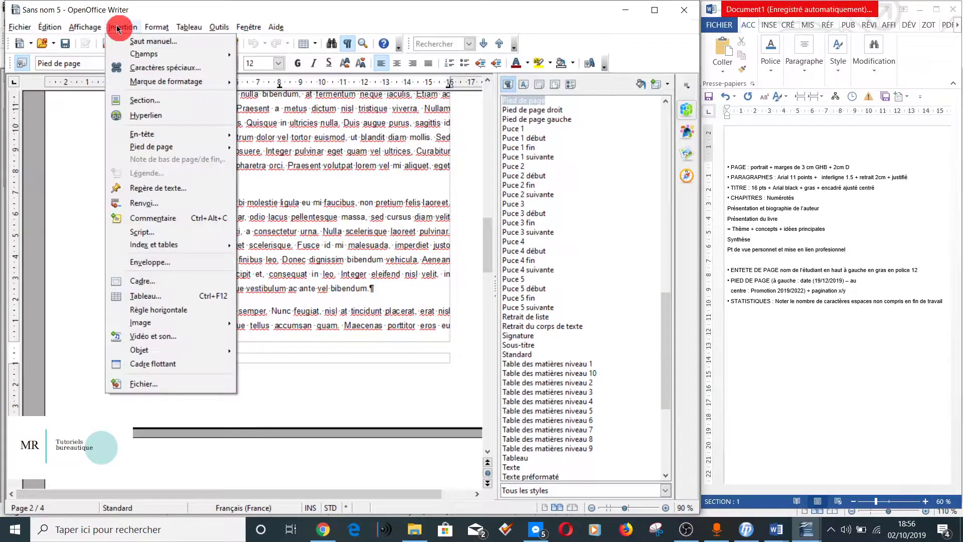
mouse_move(143, 56)
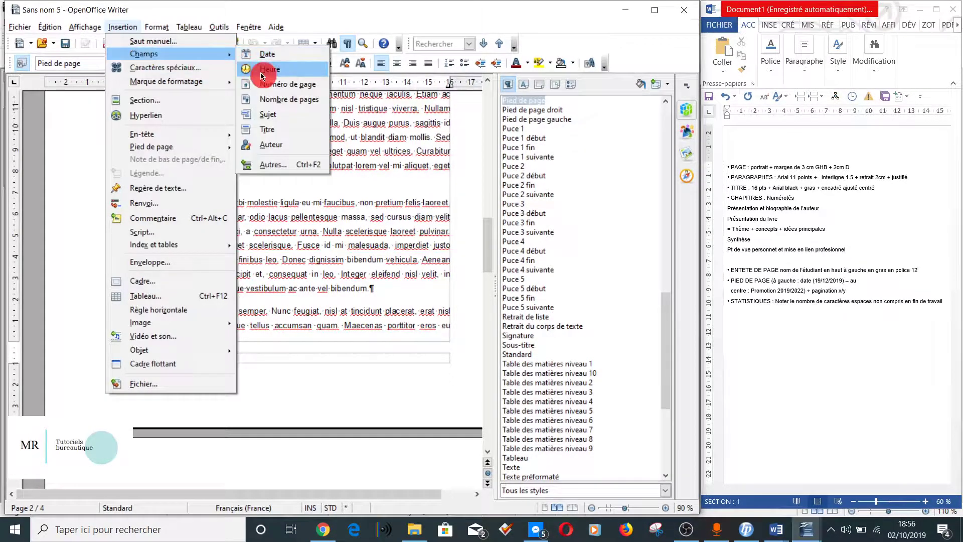
left_click(273, 86)
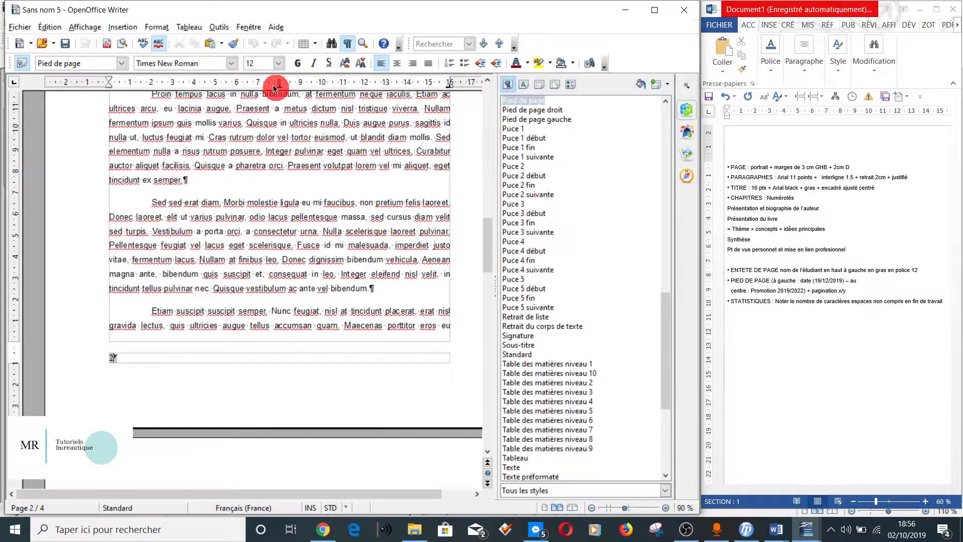
left_click(416, 68)
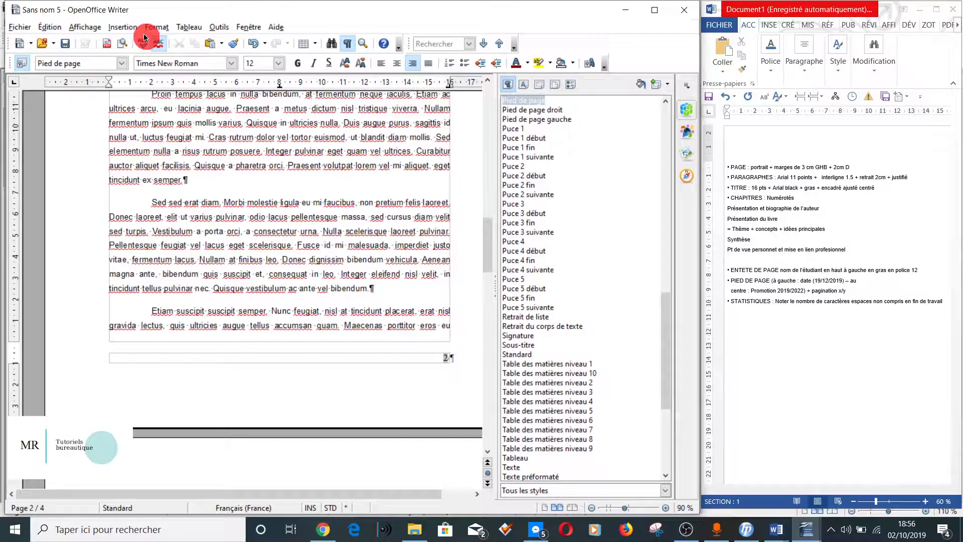
Step: Complete the footer numbering with a slash and the total page count field after the page number
left_click(123, 27)
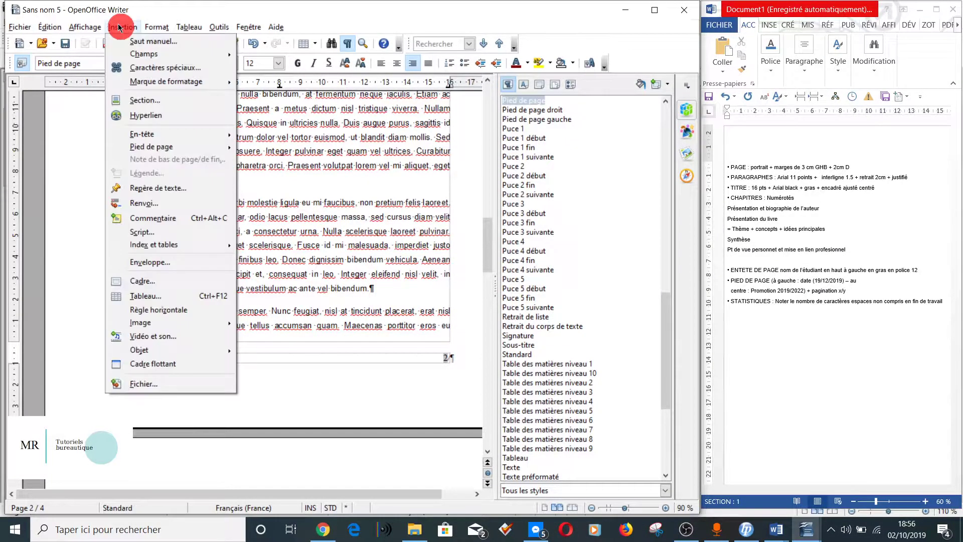
mouse_move(142, 53)
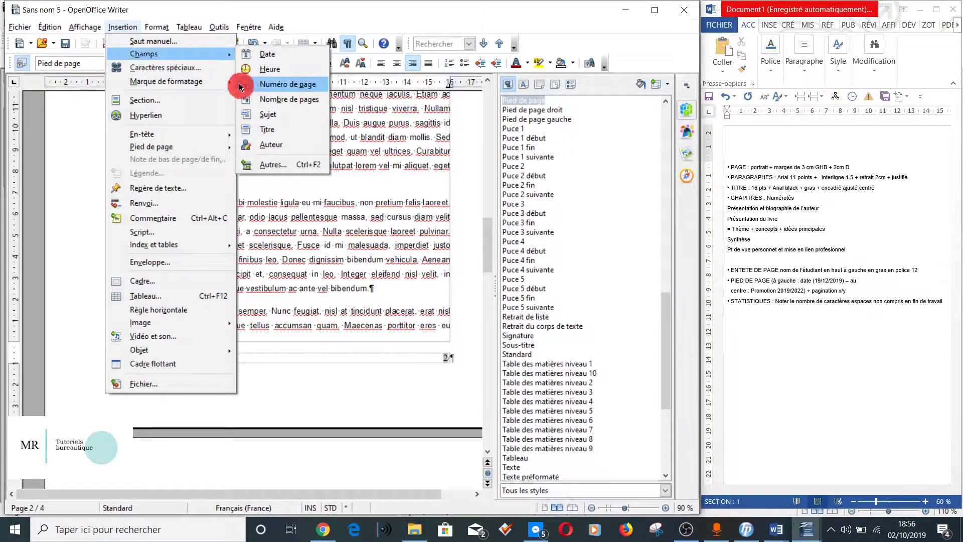
left_click(266, 100)
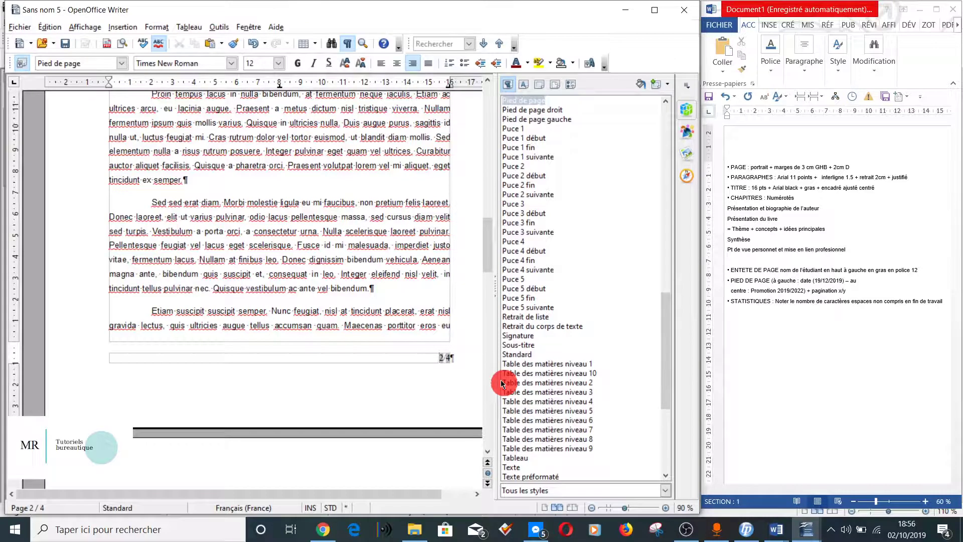
Step: Complete the footer with the date 19/12/2019, a tab-separated Promotion 2019/2022, and the word Page before the page number
type("Page")
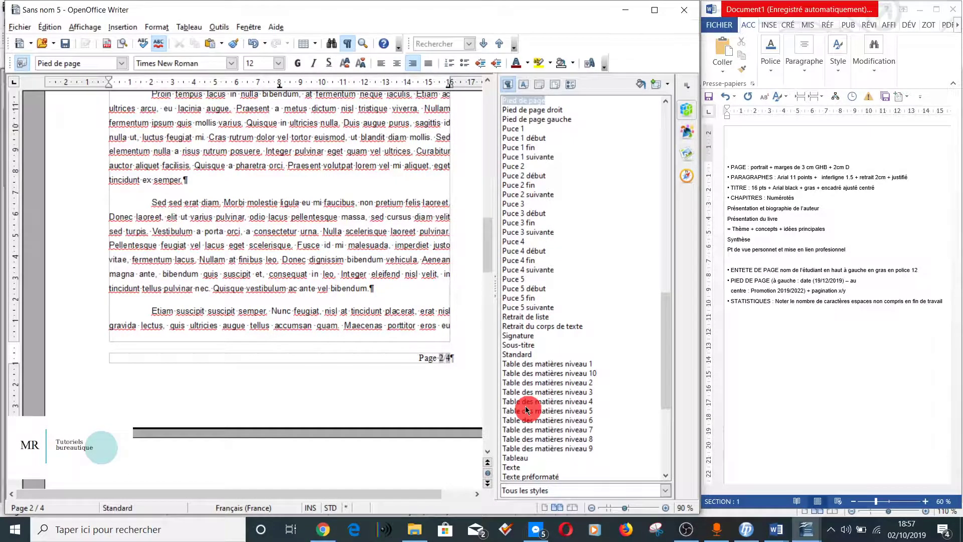
type("19/12/2019")
key("Tab")
type("Promotio")
type("n 2019")
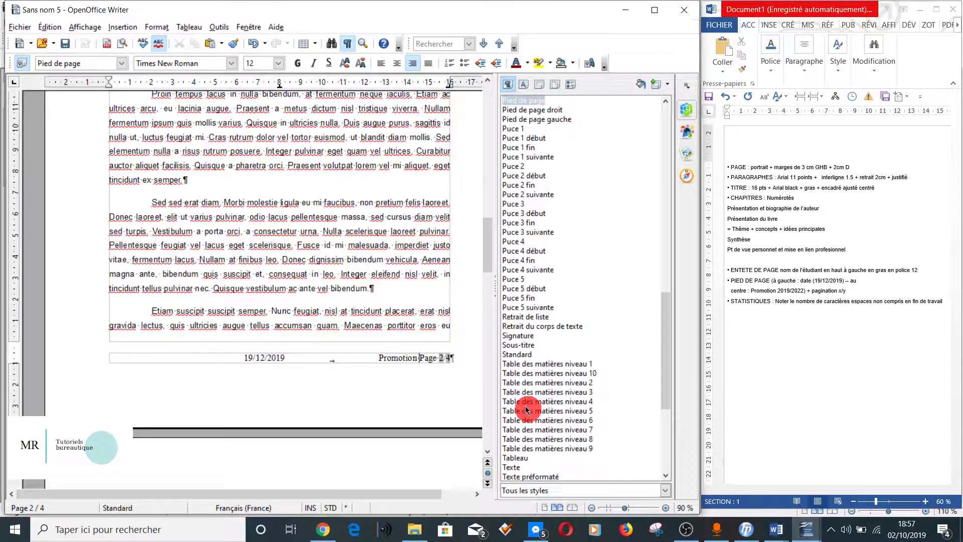
type("/2022")
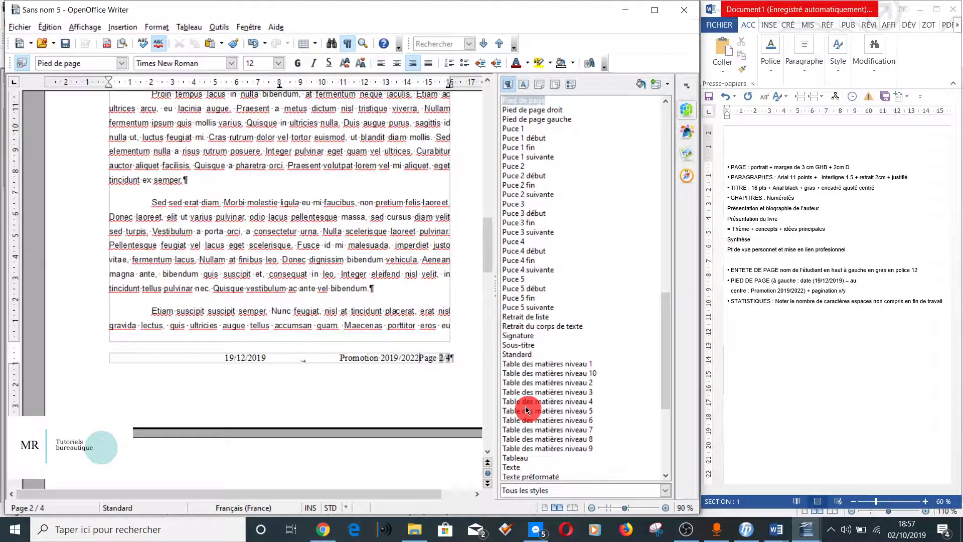
key("Tab")
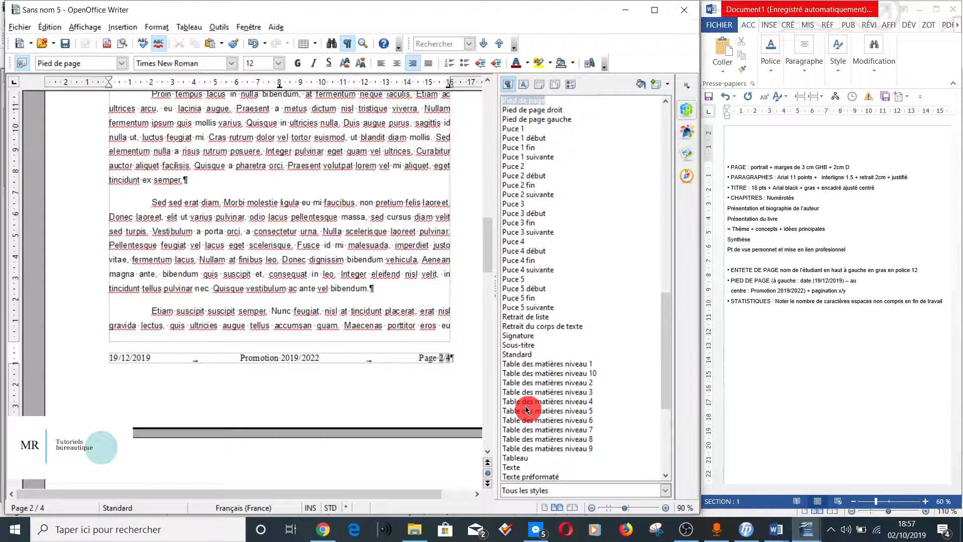
left_click(266, 232)
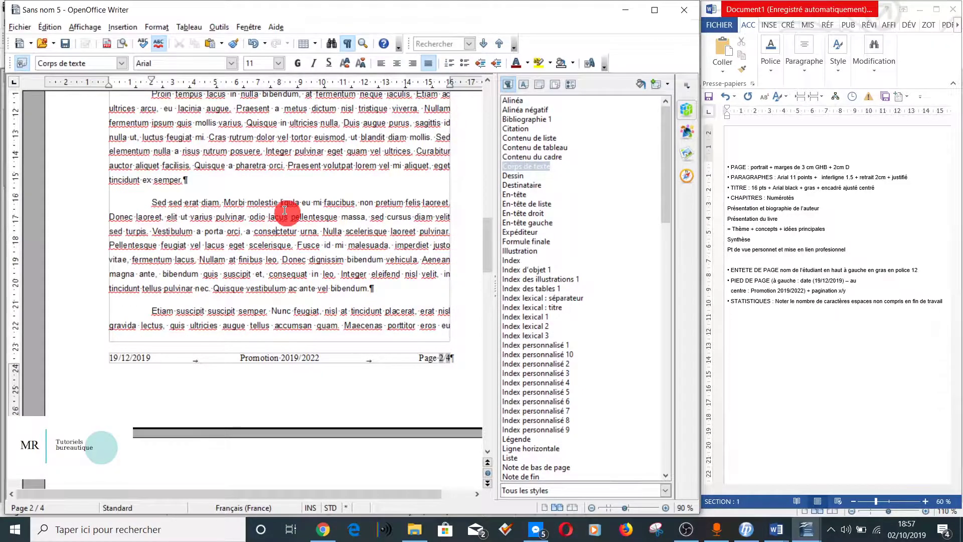
Step: Add an empty paragraph after the last paragraph of the document on page 4
scroll(284, 209, "down", 10)
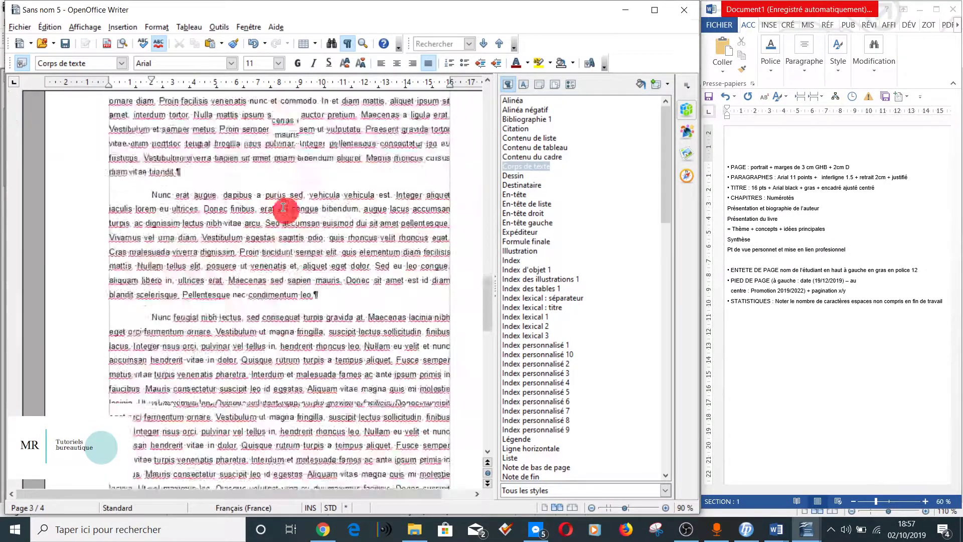
scroll(283, 207, "down", 10)
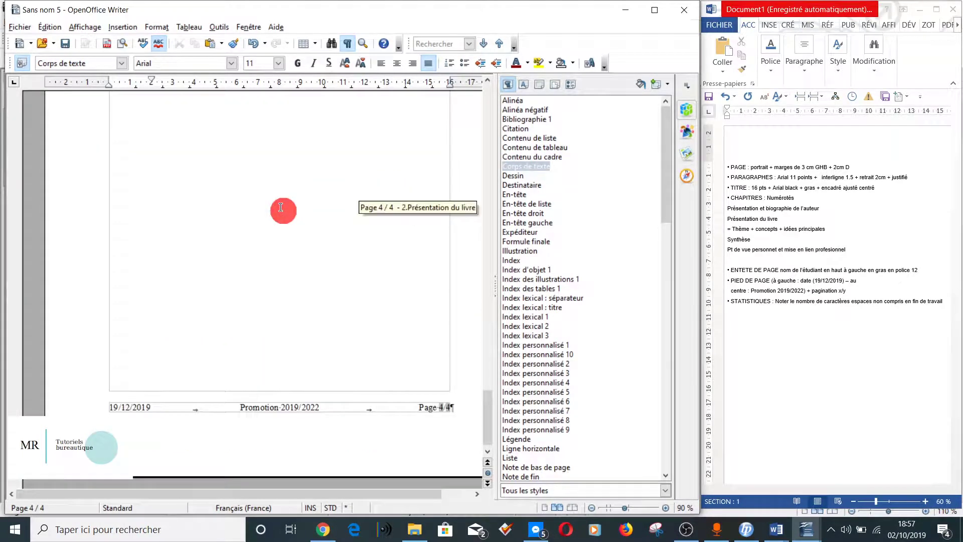
scroll(282, 208, "up", 5)
scroll(283, 209, "up", 1)
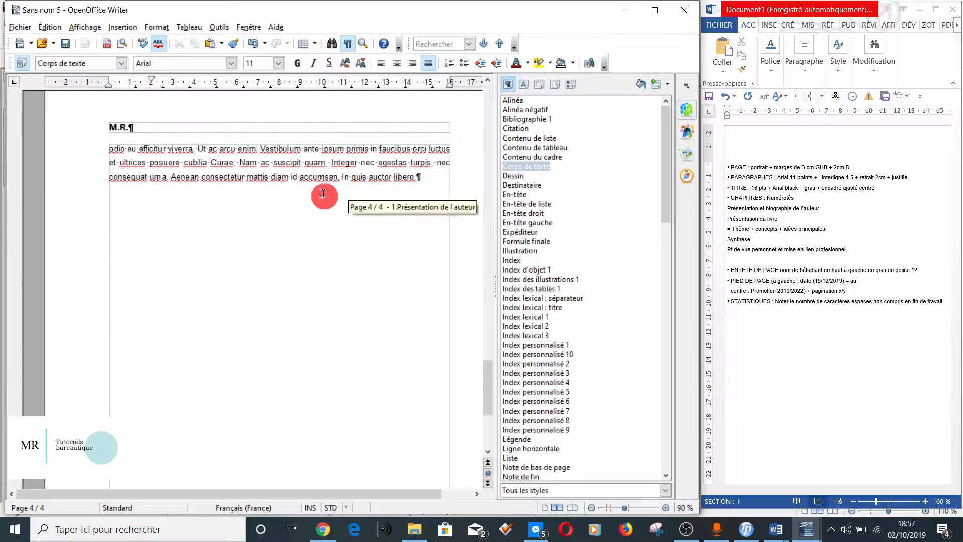
left_click(422, 214)
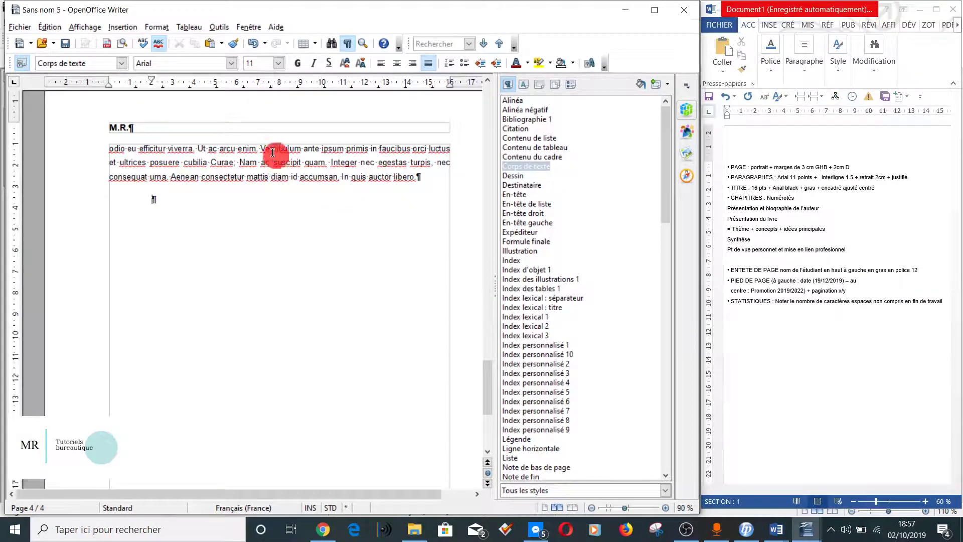
Step: Check the word and character statistics for the whole document
left_click(223, 29)
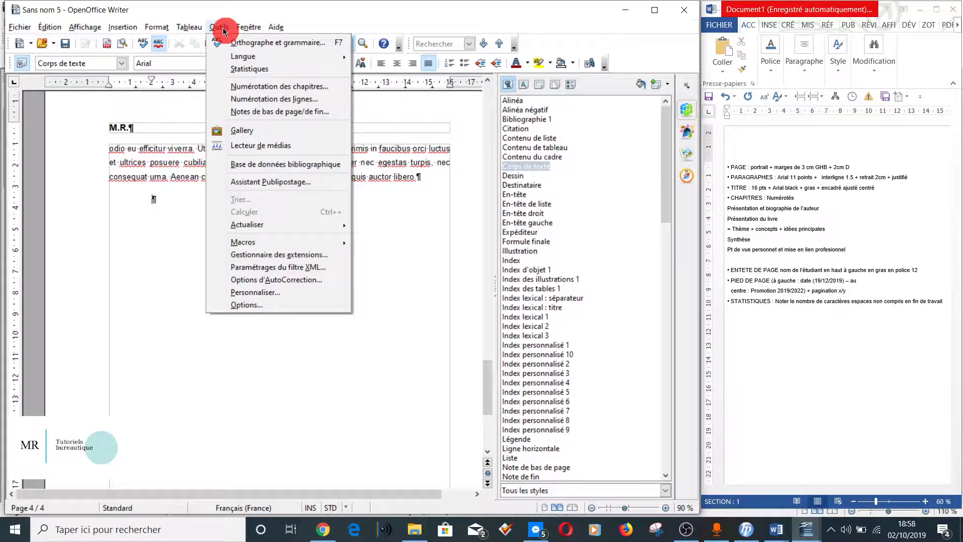
left_click(246, 29)
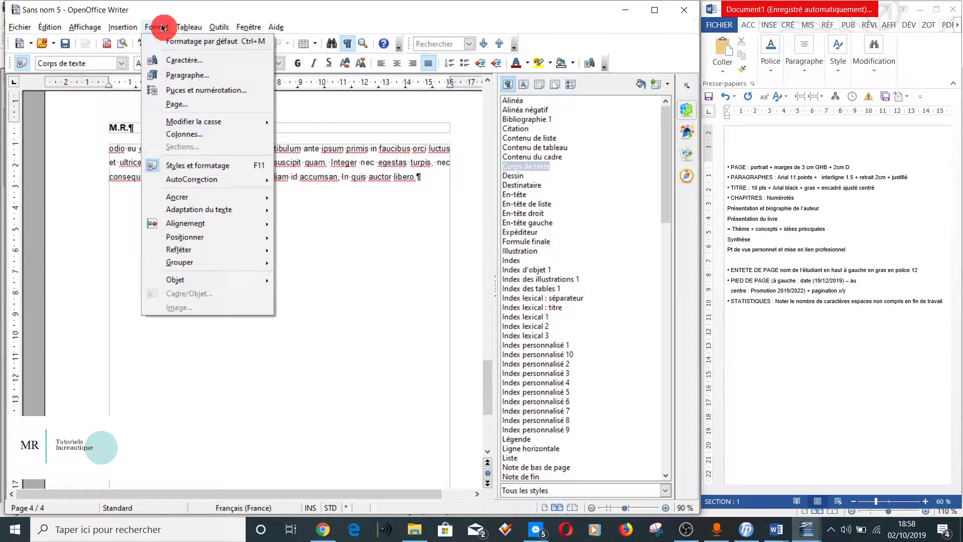
mouse_move(188, 29)
mouse_move(218, 28)
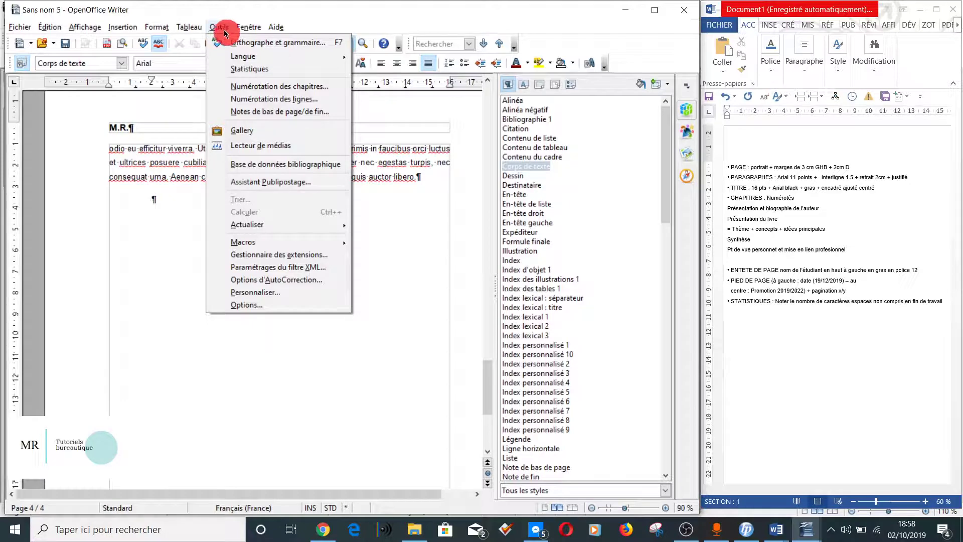
left_click(246, 69)
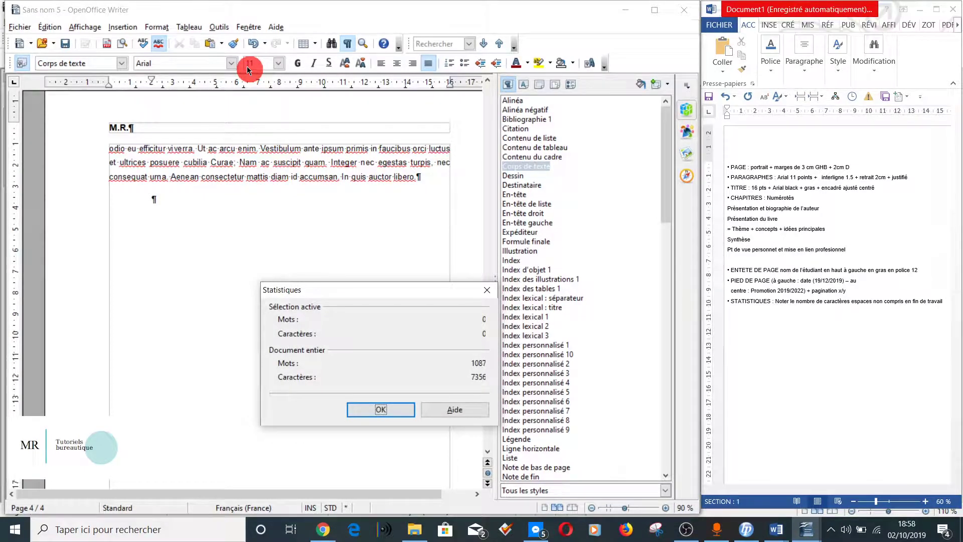
left_click_drag(387, 293, 309, 232)
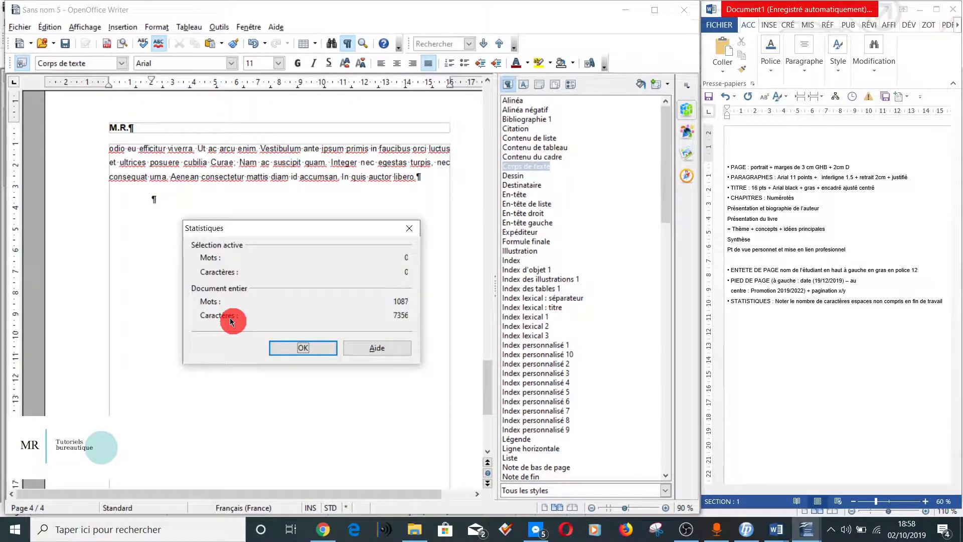
left_click(308, 347)
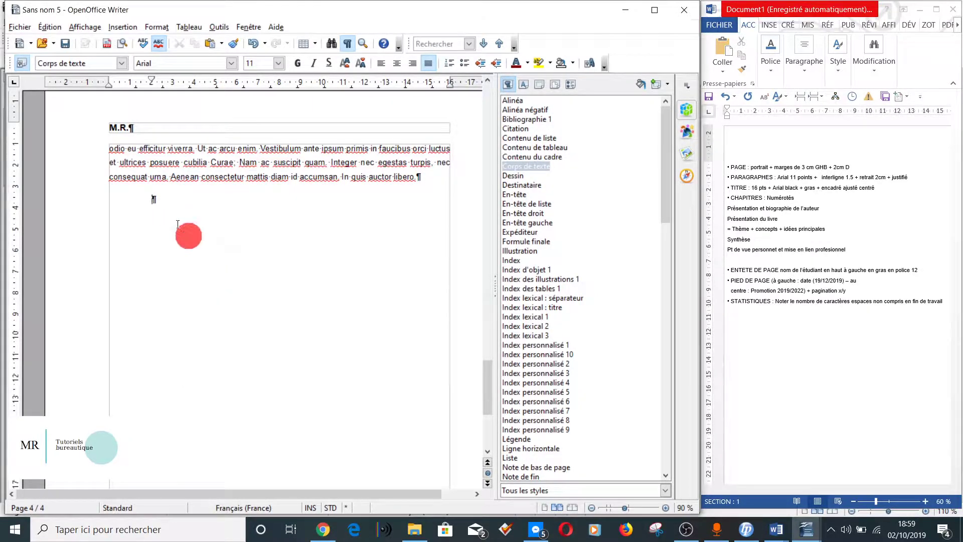
left_click(170, 203)
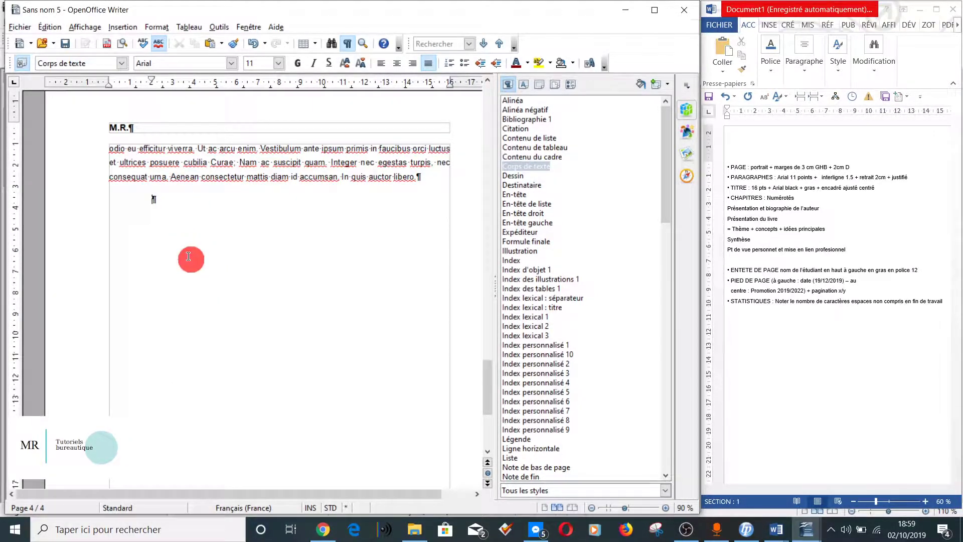
Step: Maximize the document window and enter an unindented line Titre de l'ouvrage below the framed title on page 1
scroll(188, 256, "up", 15)
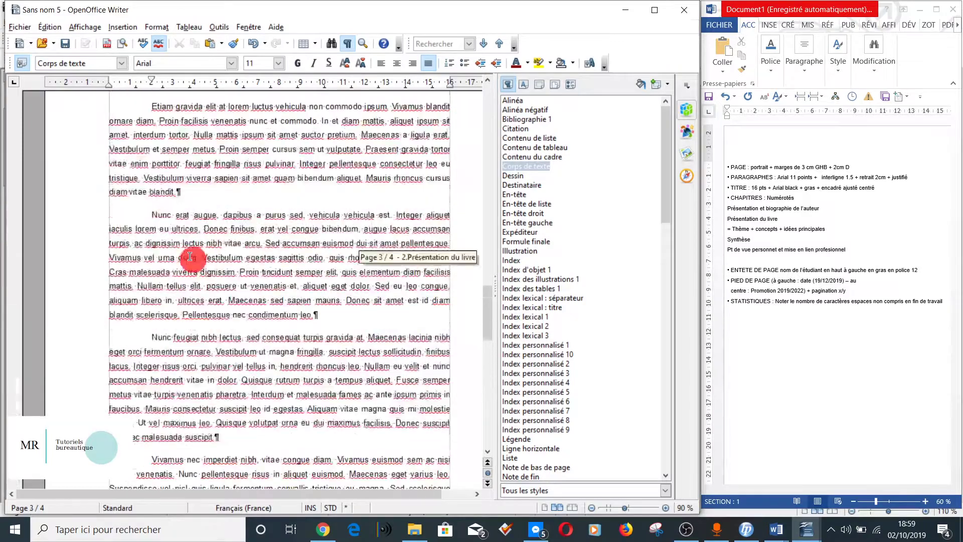
left_click(654, 9)
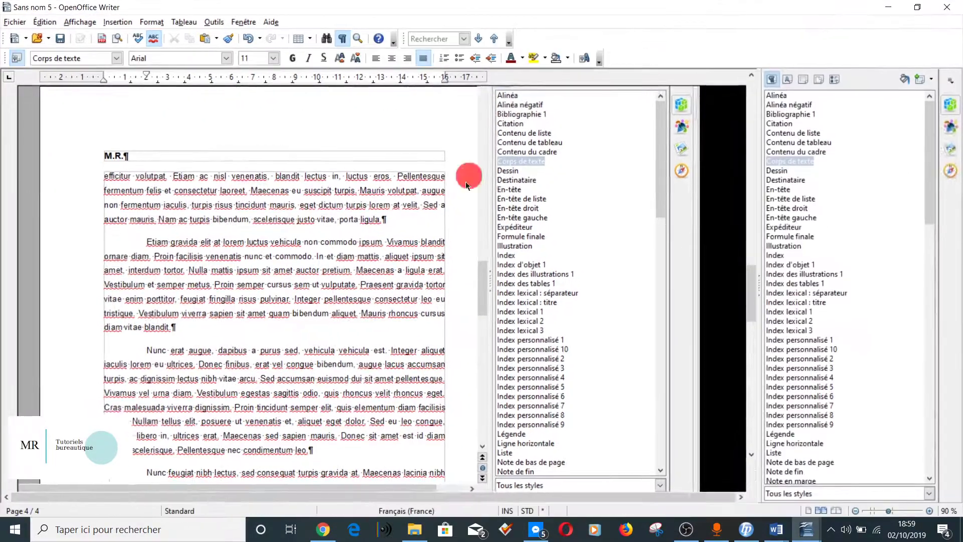
scroll(432, 211, "up", 15)
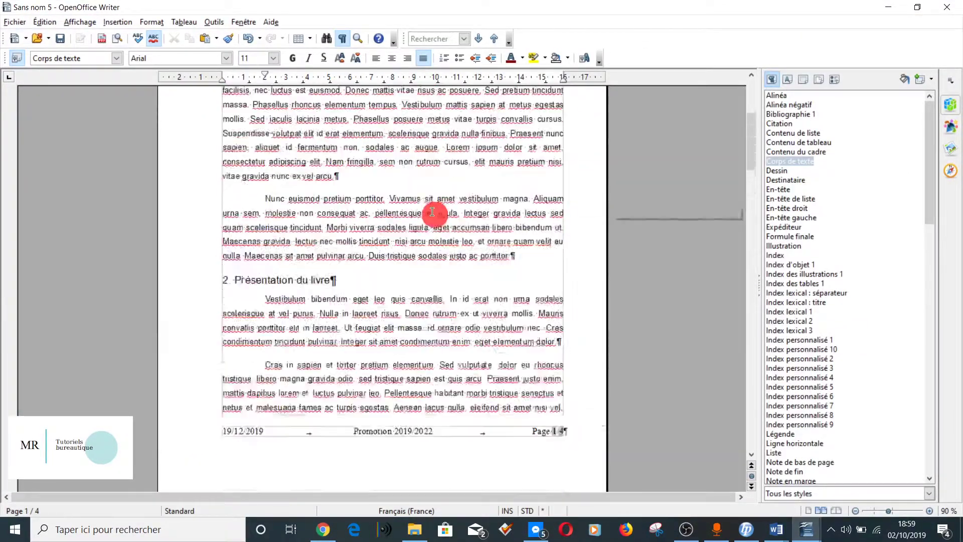
scroll(432, 211, "up", 1)
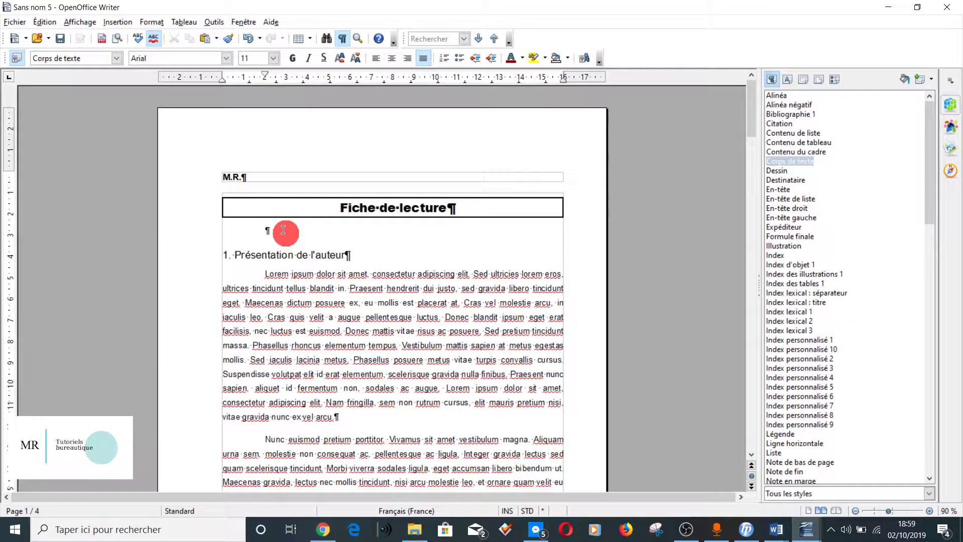
key("BackSpace")
type("Titre 1")
type("l'ouvr")
key("BackSpace")
type("rage")
key("Return")
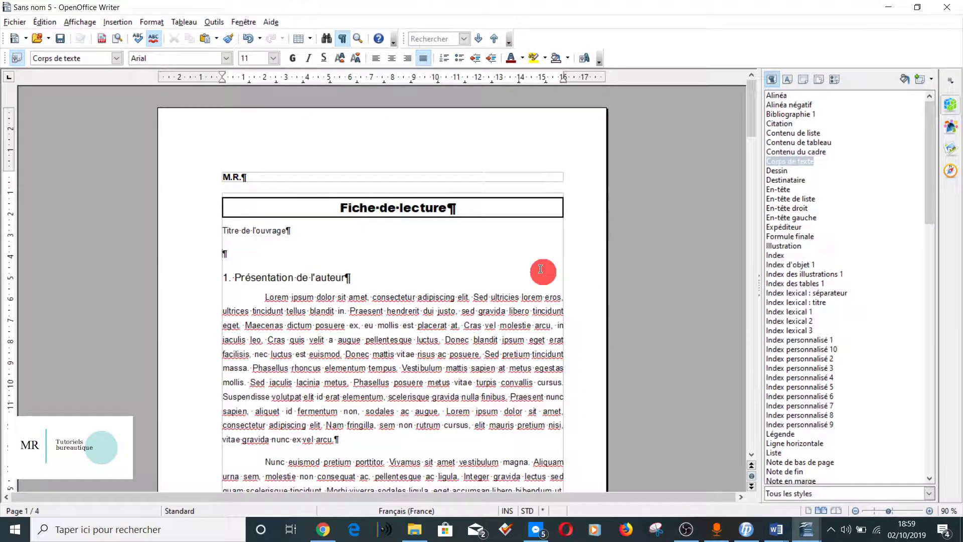
Step: Add the lines Auteur, Editeur and Date de parution below Titre de l'ouvrage
type("Auteur")
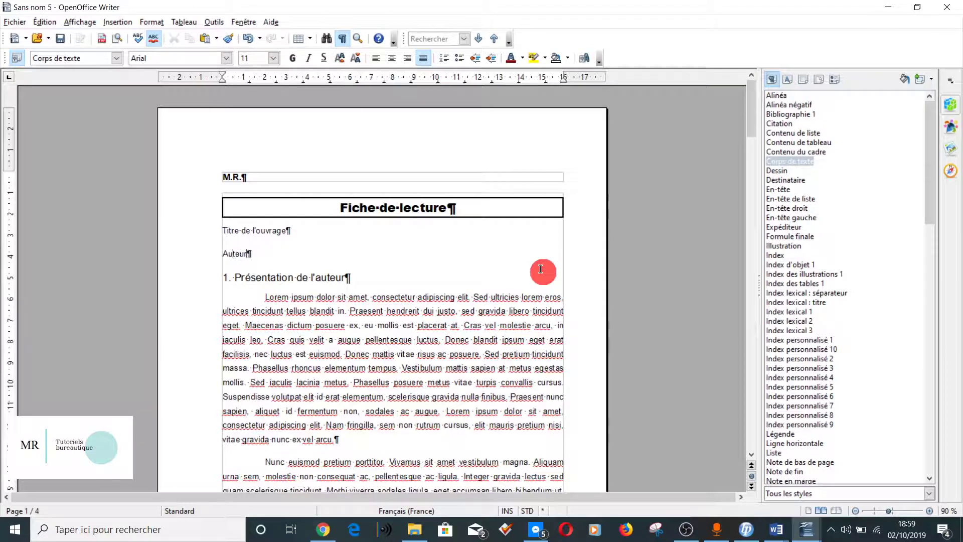
key("Return")
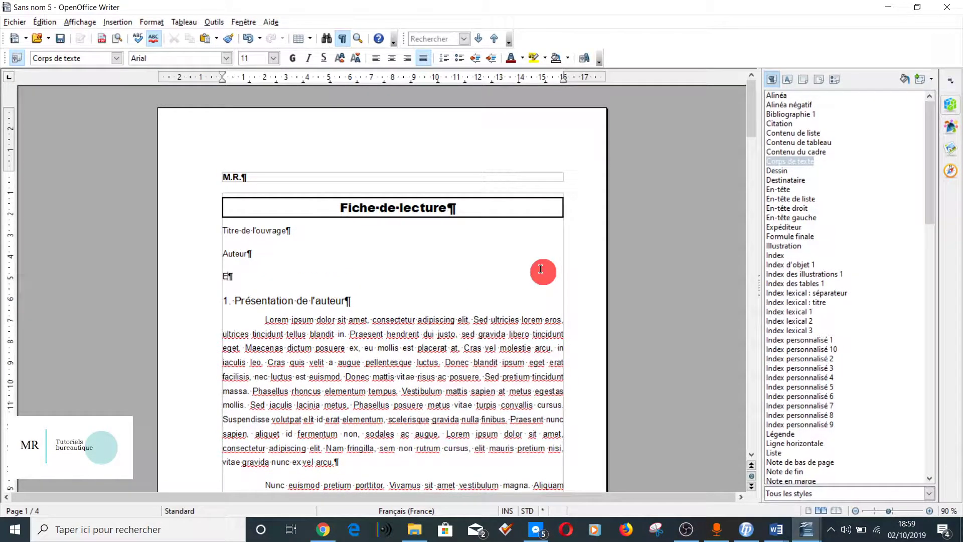
type("Editeur")
key("Return")
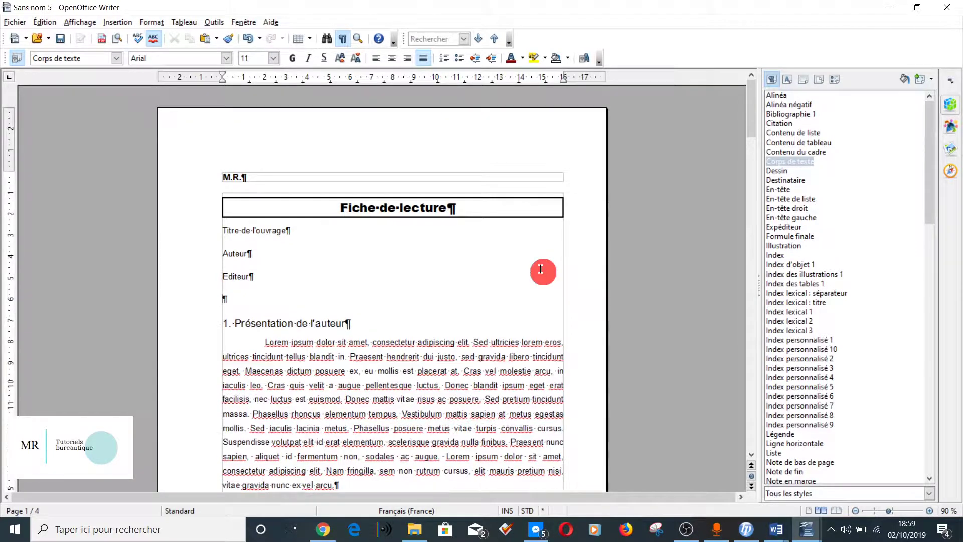
type("Date de parution")
Step: Give the four book-detail lines 0 cm spacing above and below with single line spacing
left_click_drag(286, 298, 223, 226)
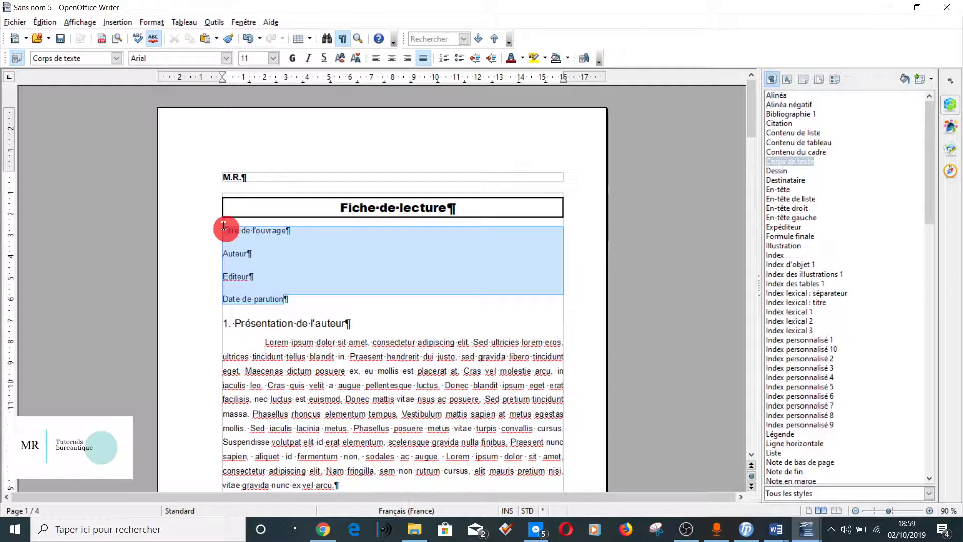
right_click(252, 248)
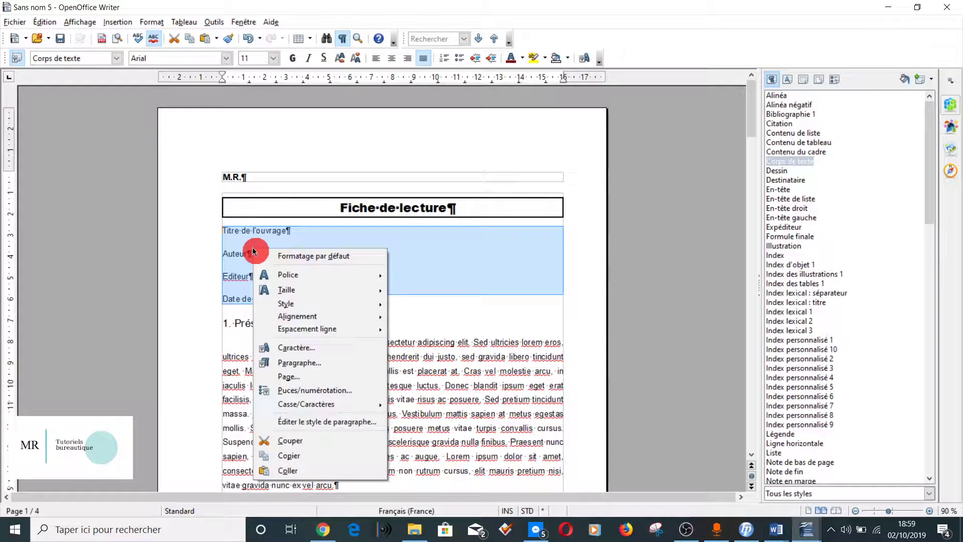
left_click(307, 362)
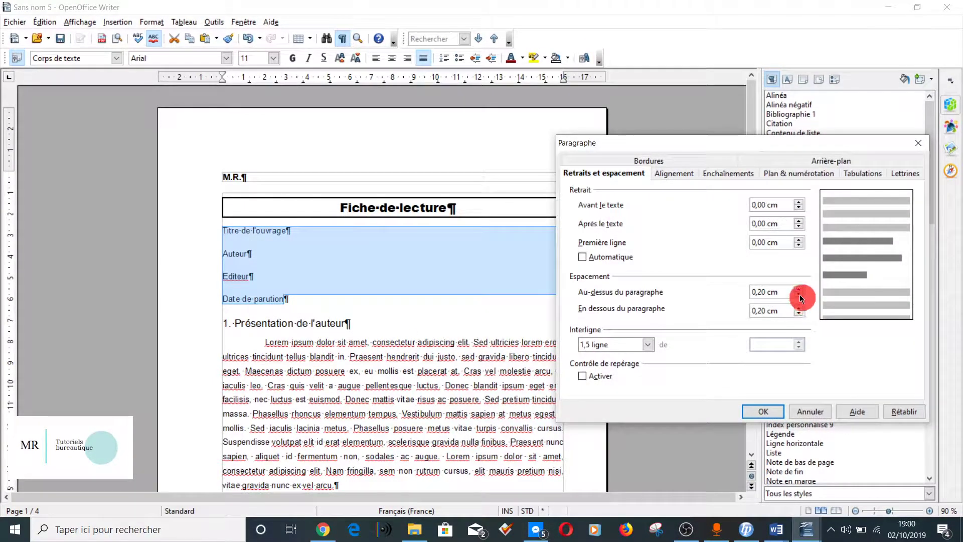
left_click(799, 295)
left_click(799, 295)
left_click(800, 315)
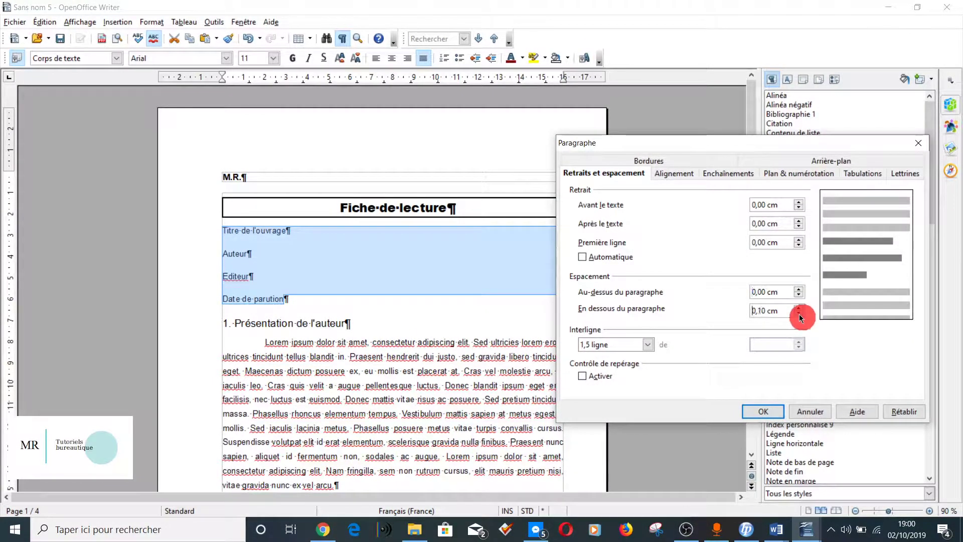
left_click(800, 314)
left_click(592, 346)
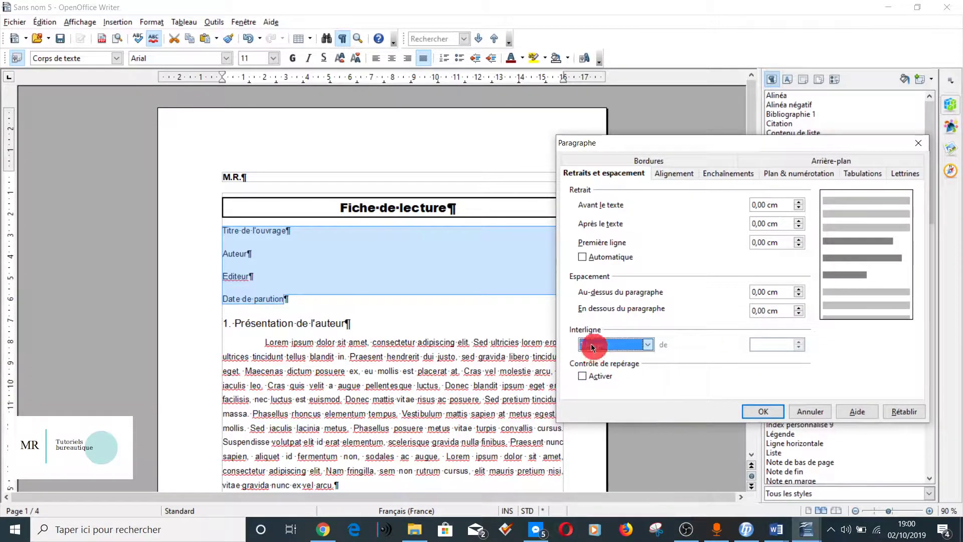
left_click(602, 356)
left_click(766, 416)
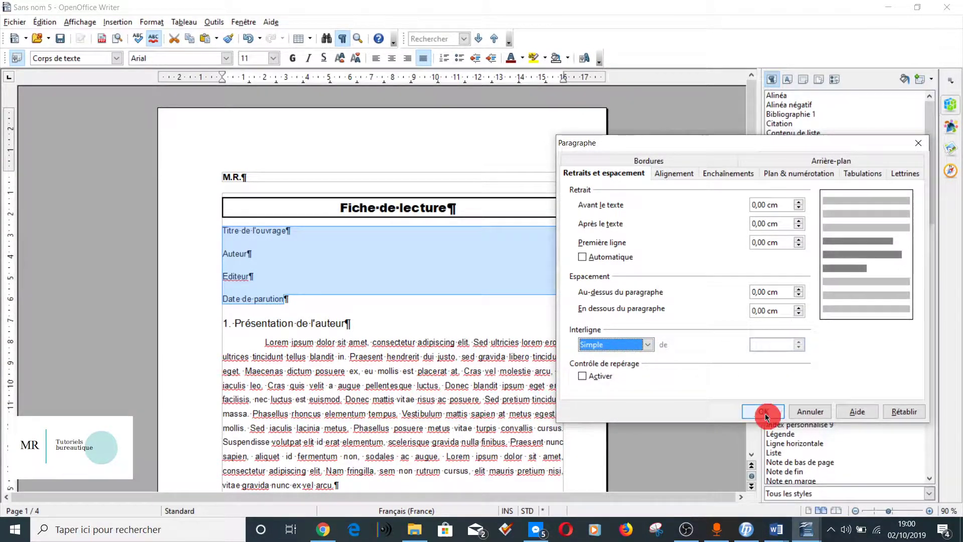
left_click(441, 307)
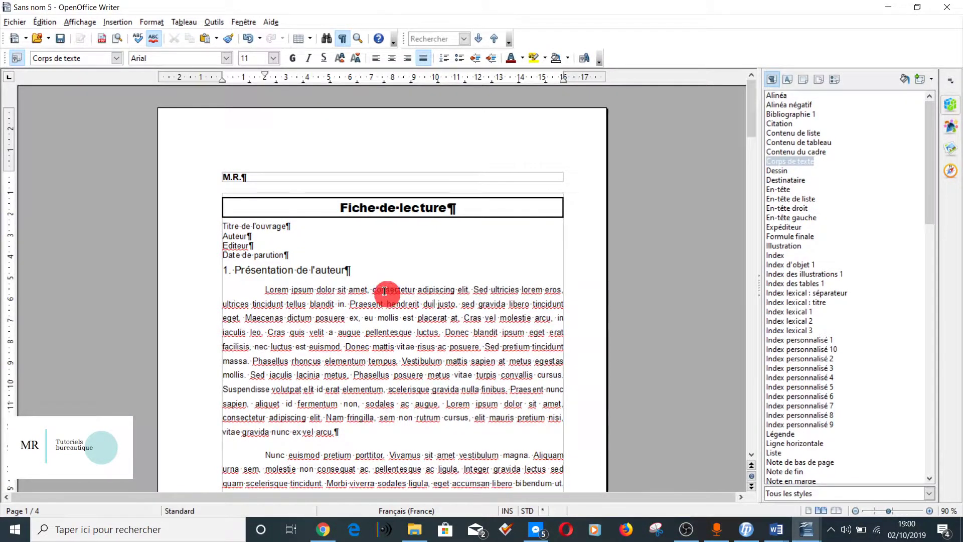
Step: Set the Corps de texte paragraph style's spacing above and below to 0.10 cm
scroll(382, 293, "down", 3)
scroll(381, 284, "down", 3)
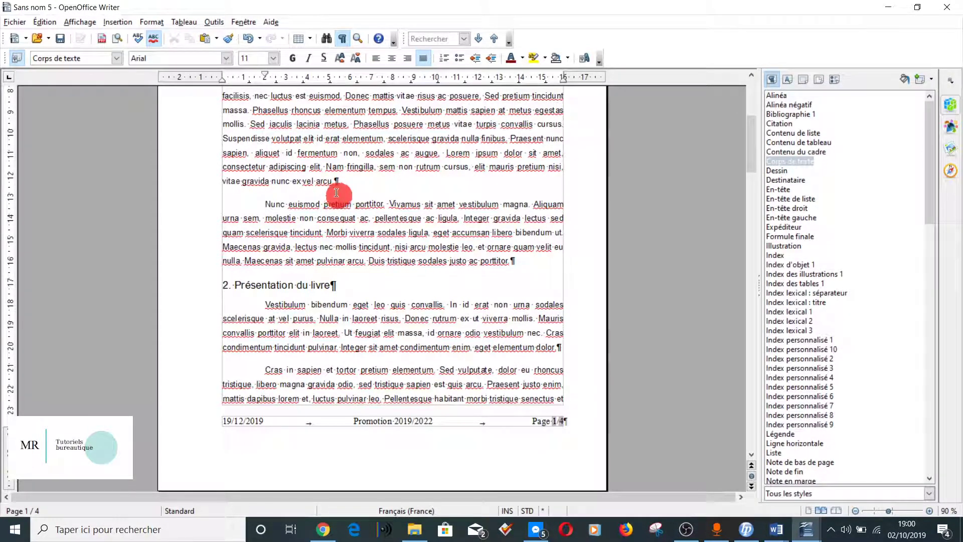
right_click(808, 162)
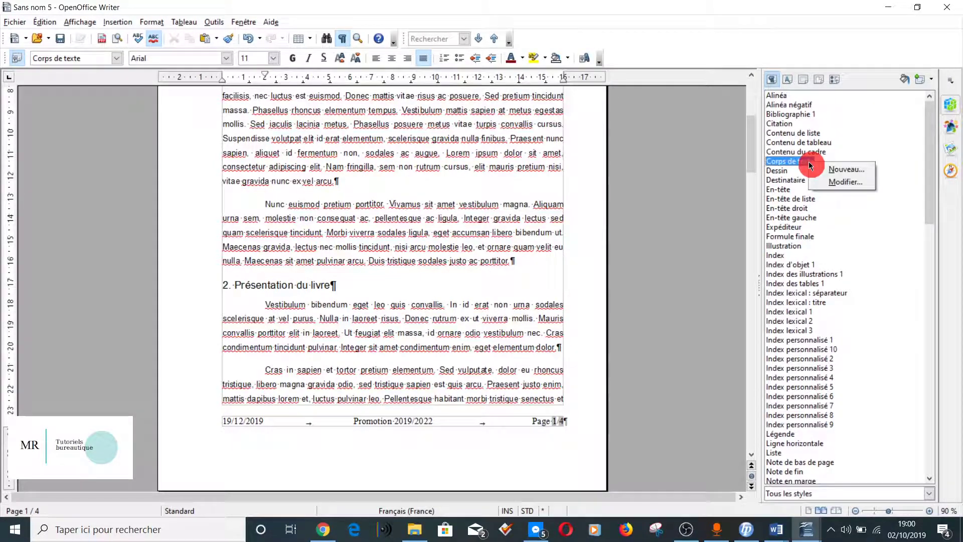
left_click(844, 182)
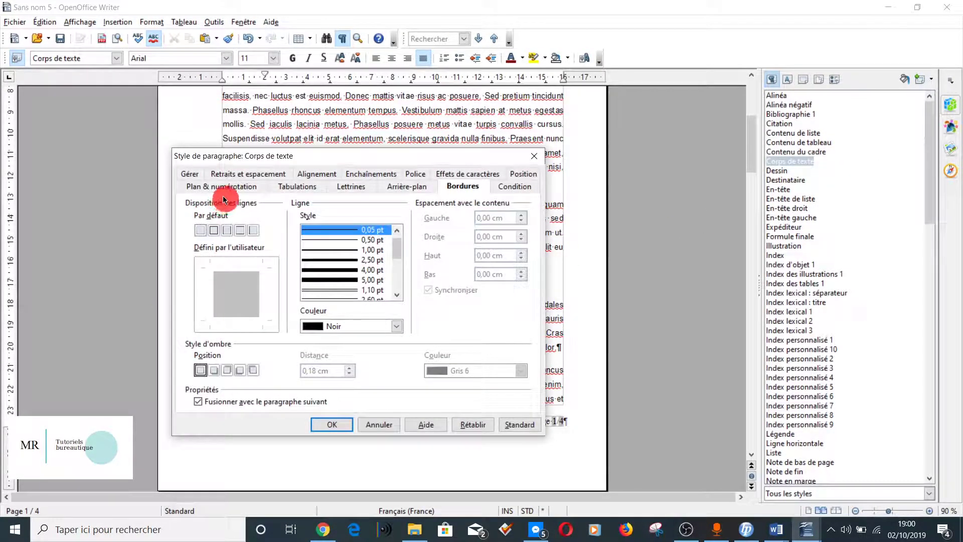
left_click(239, 177)
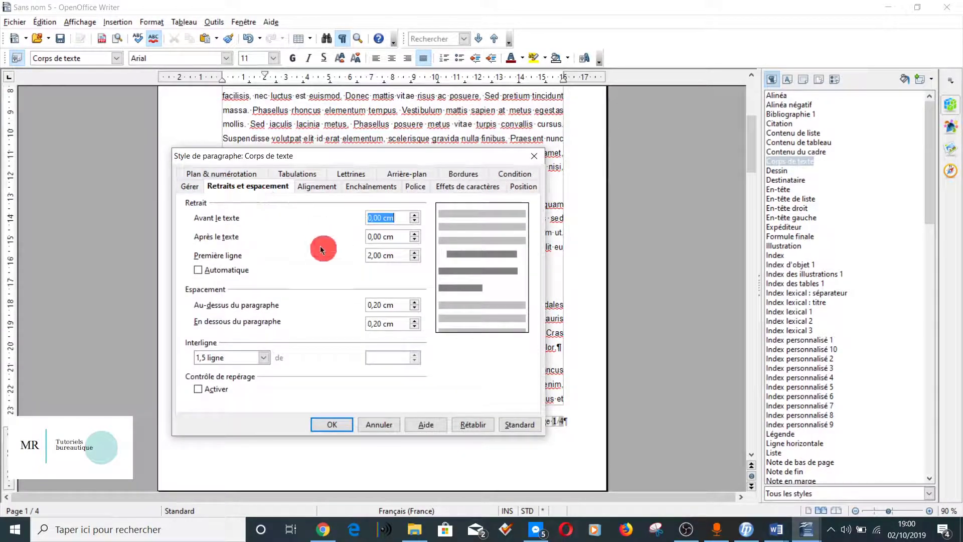
left_click(381, 305)
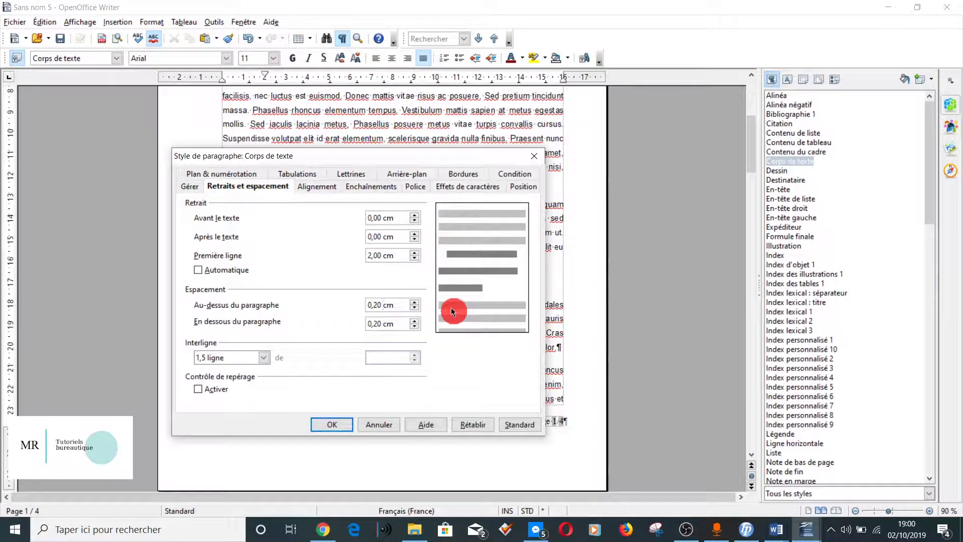
key("BackSpace")
key("BackSpace")
type("10")
left_click(383, 324)
key("BackSpace")
key("BackSpace")
type("10")
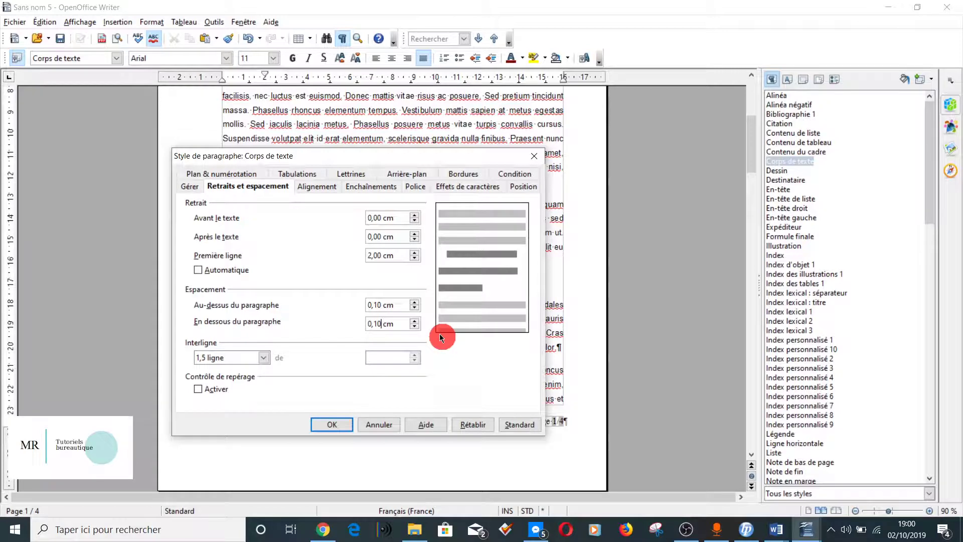
left_click(331, 424)
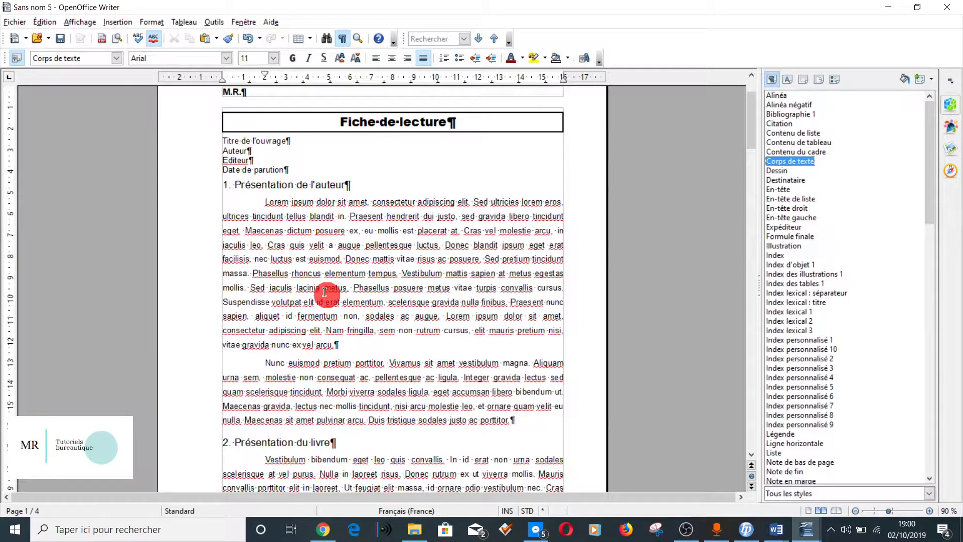
scroll(325, 292, "down", 10)
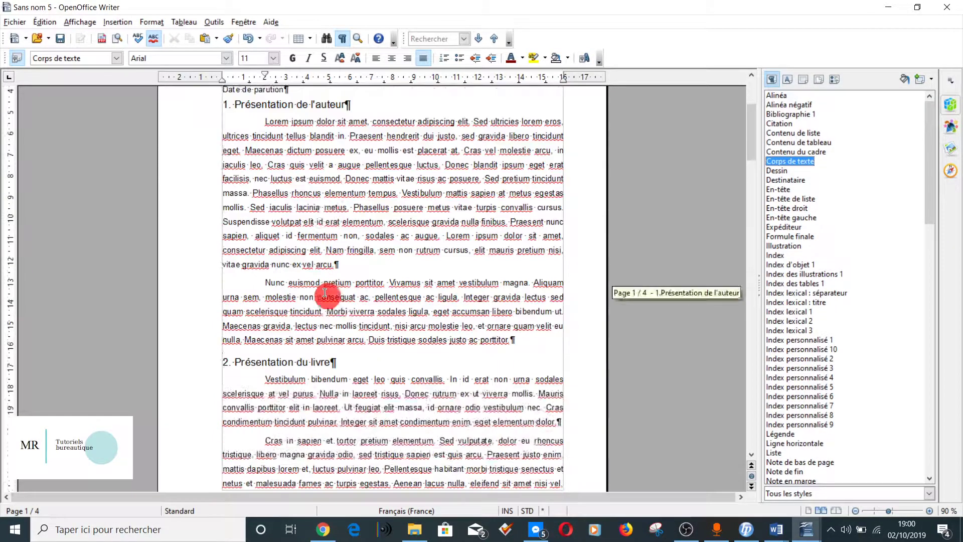